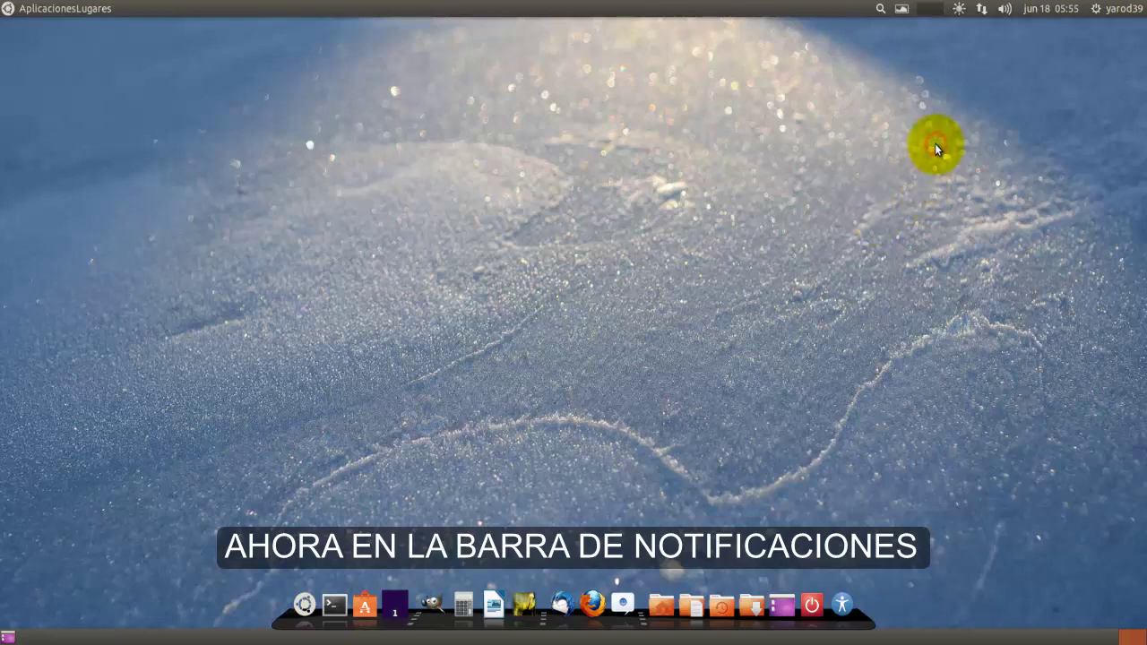
Step: Try the Synapse search box with 'g' and 'gi', then clear the text and close it
key(F10)
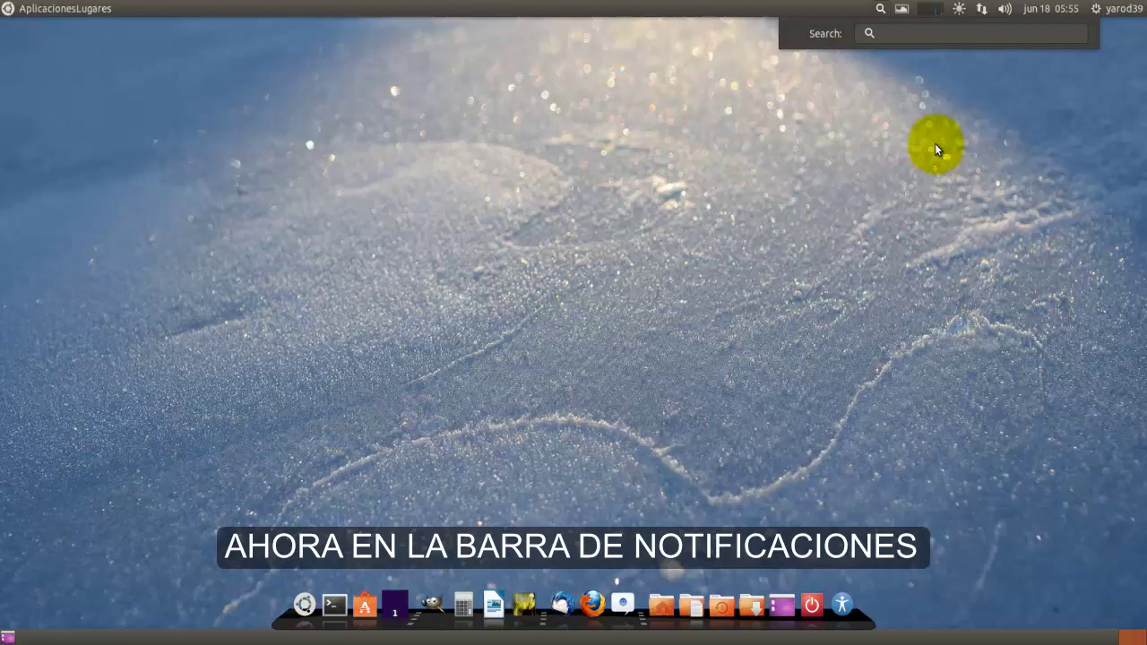
text(g)
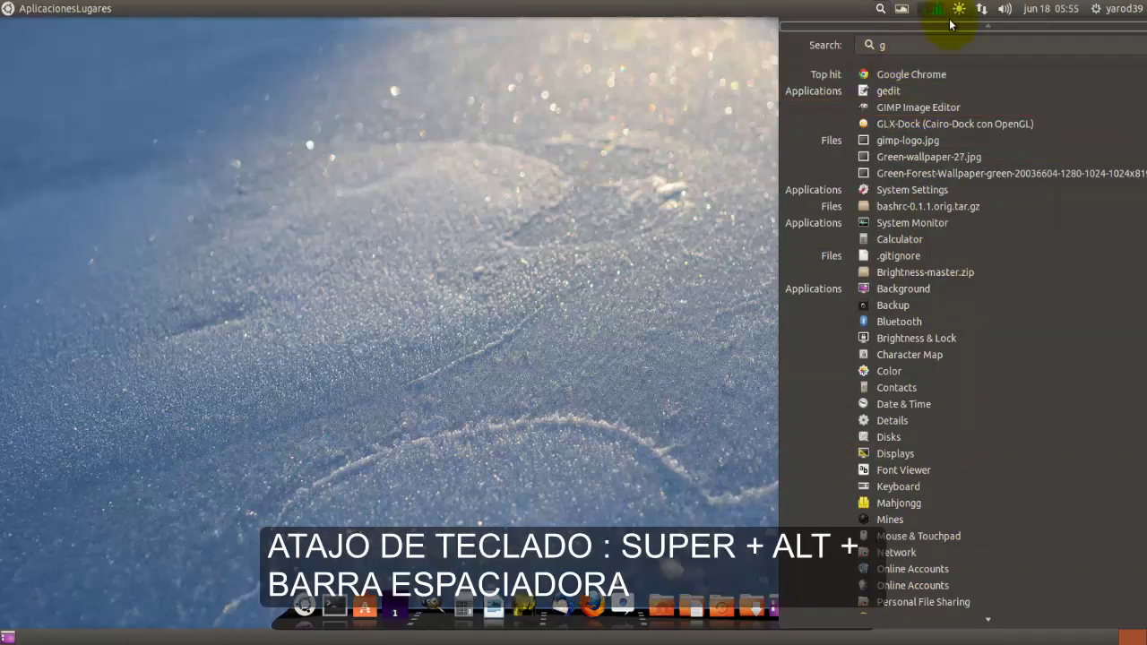
click(688, 134)
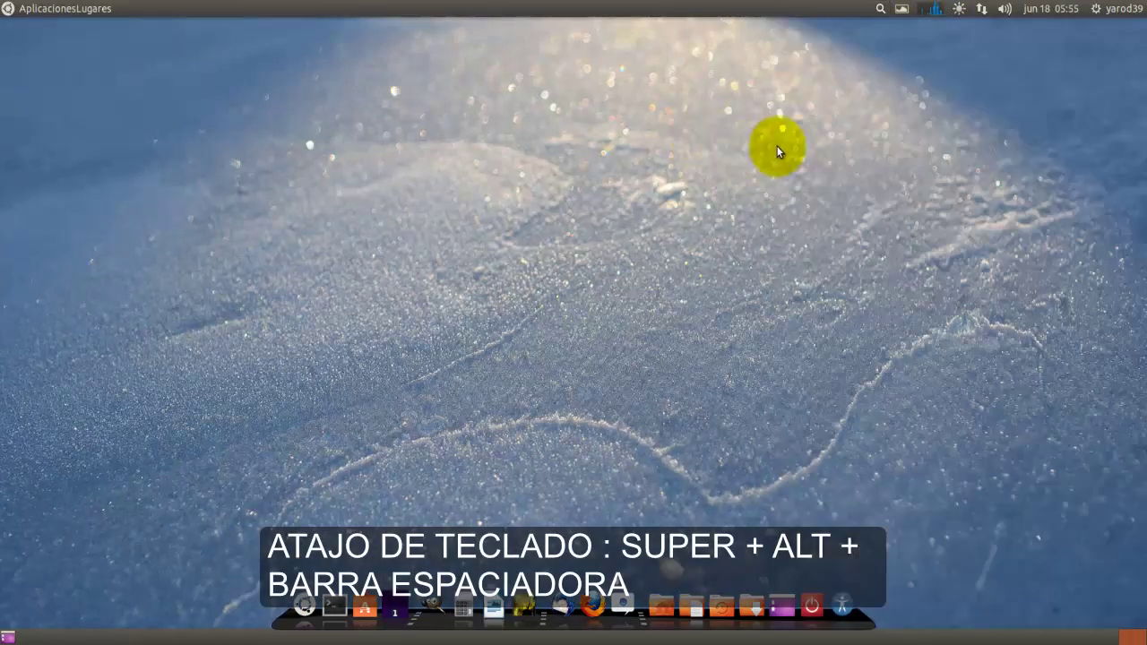
click(881, 10)
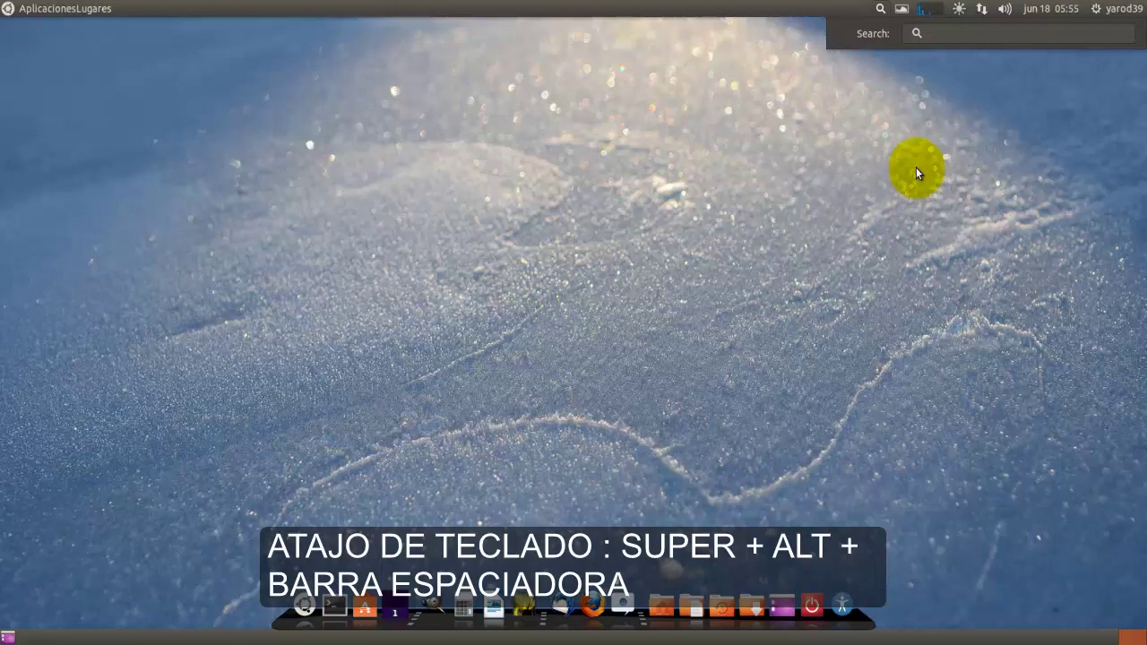
text(g)
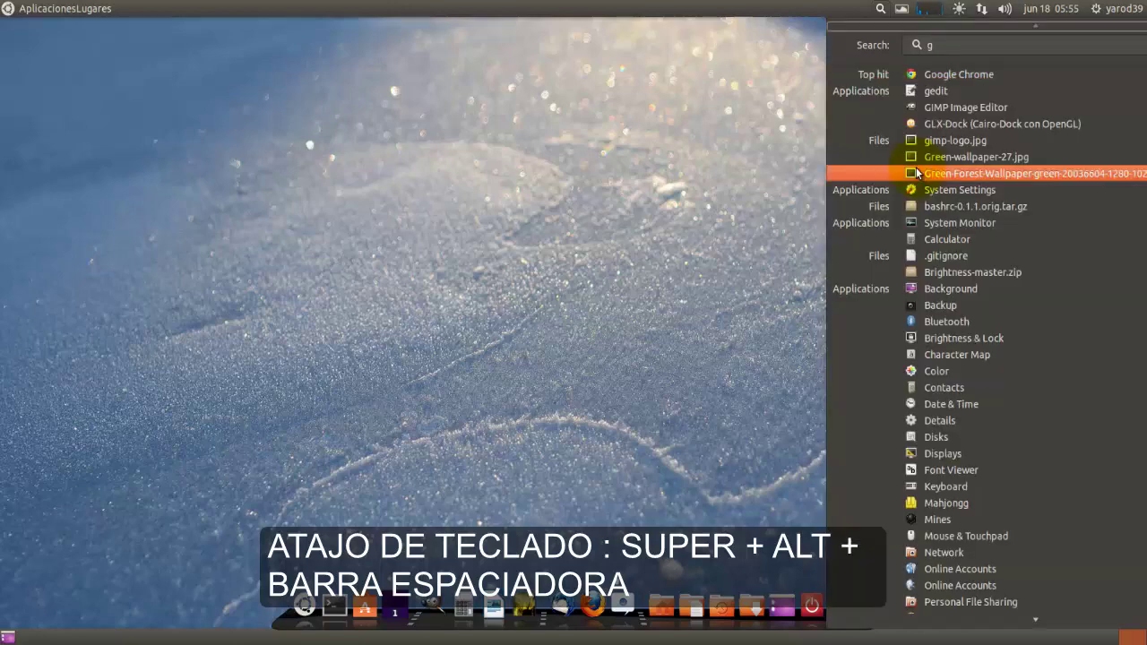
text(i)
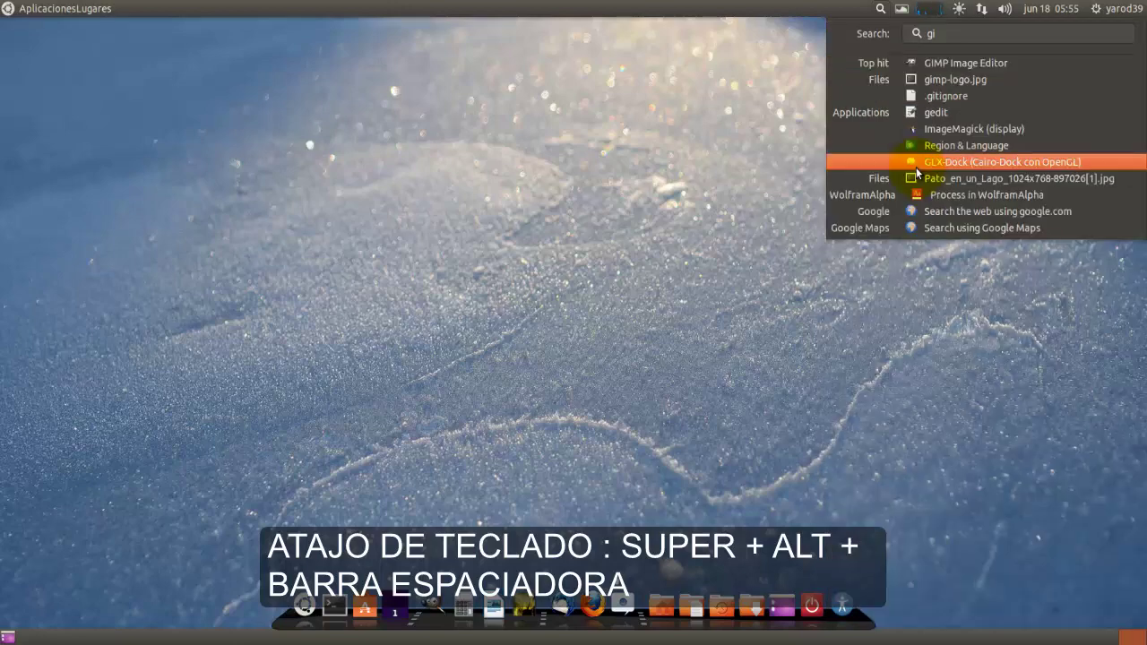
click(948, 35)
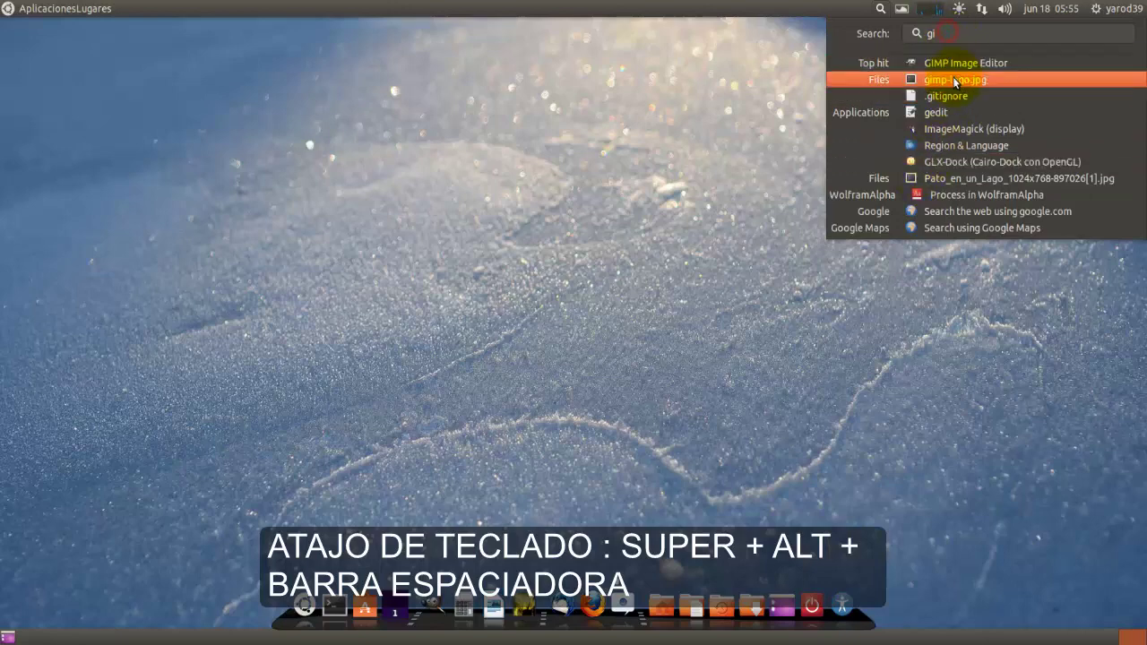
key(BackSpace)
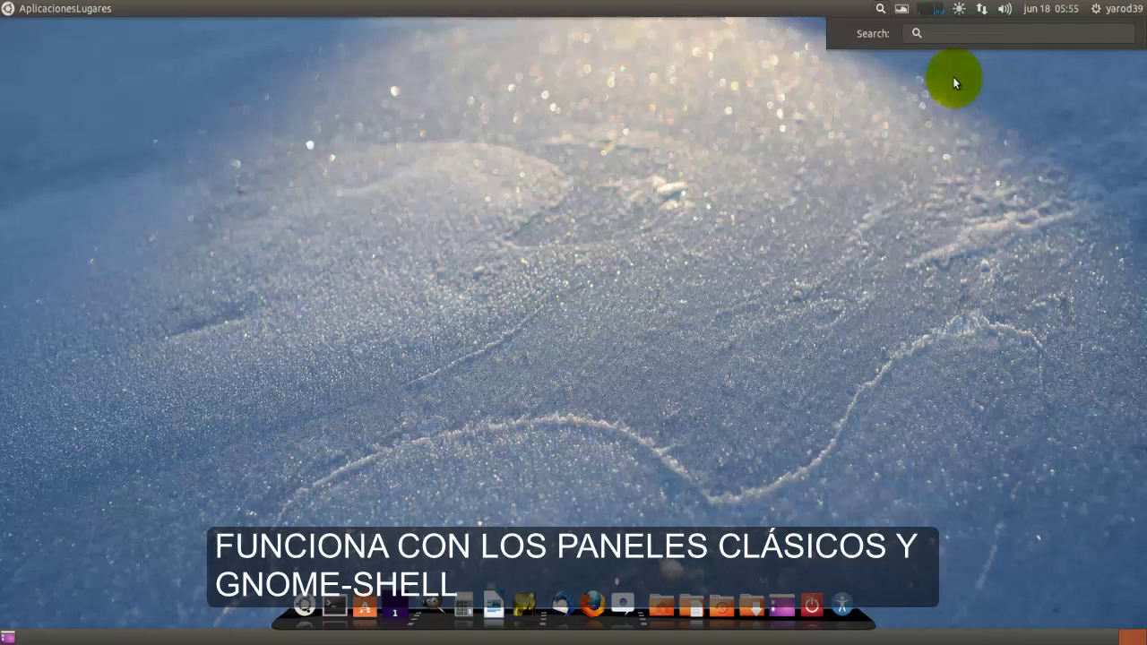
click(780, 114)
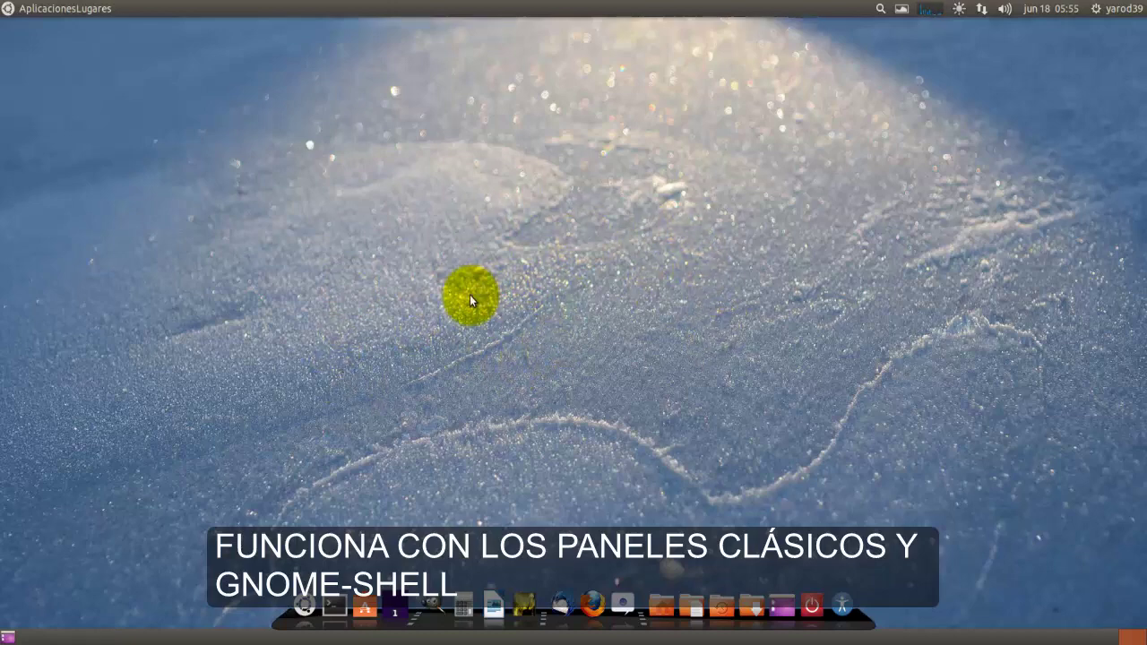
Step: In a new terminal, run sudo add-apt-repository ppa:gotwig/weekly
key(ctrl+alt+t)
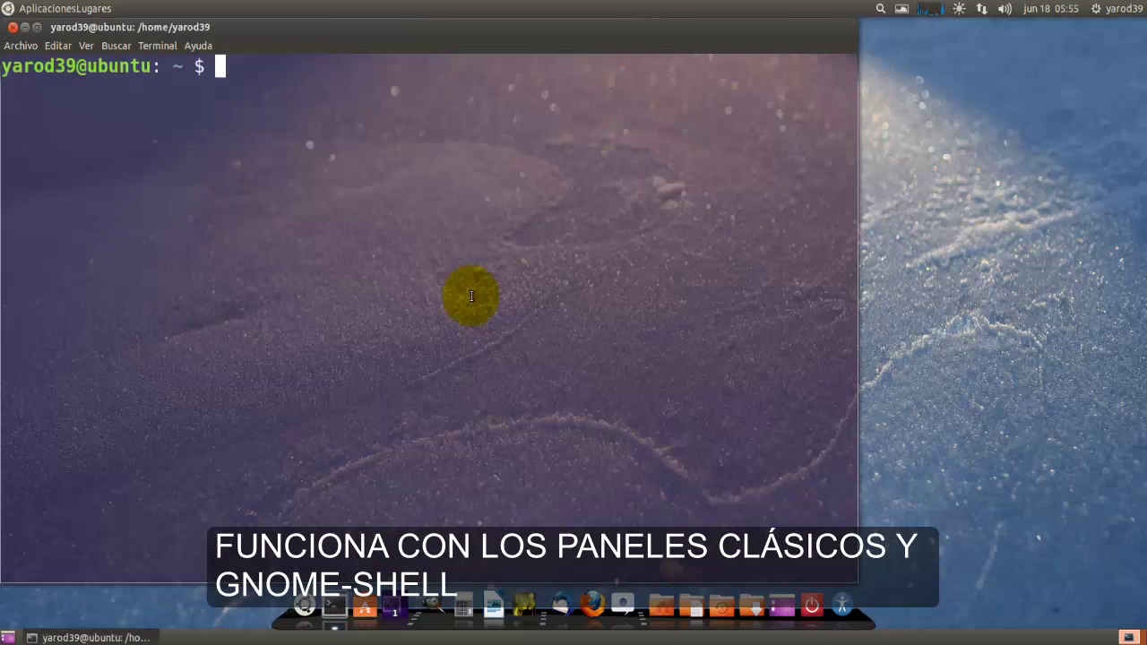
text(sudoa a)
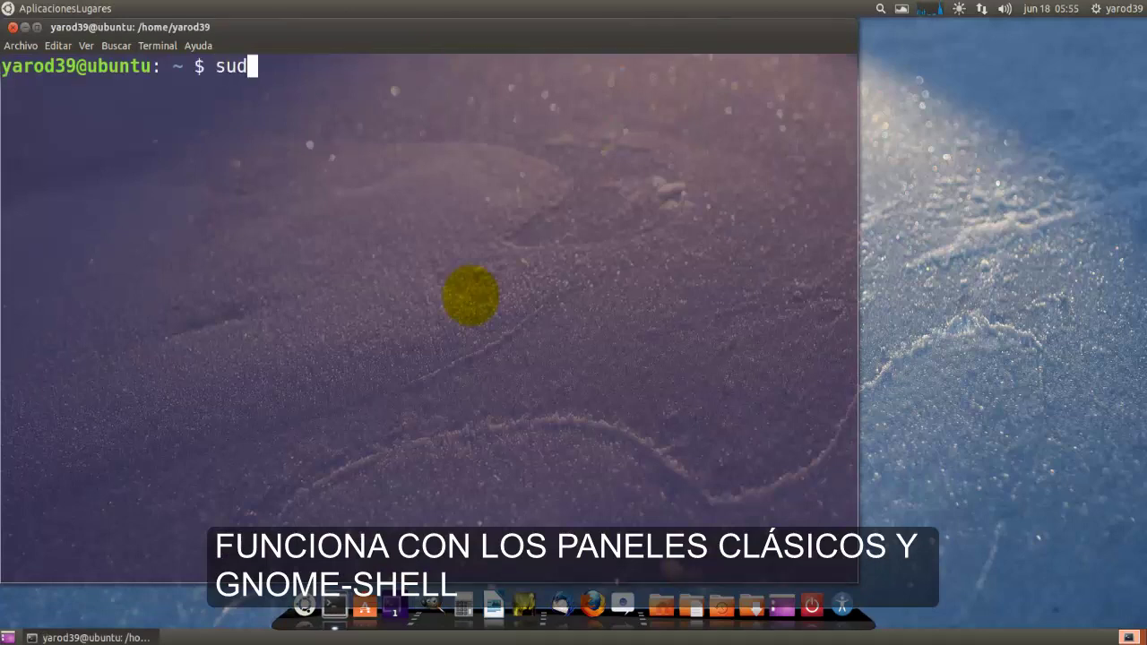
key(BackSpace)
key(BackSpace)
key(BackSpace)
text(add)
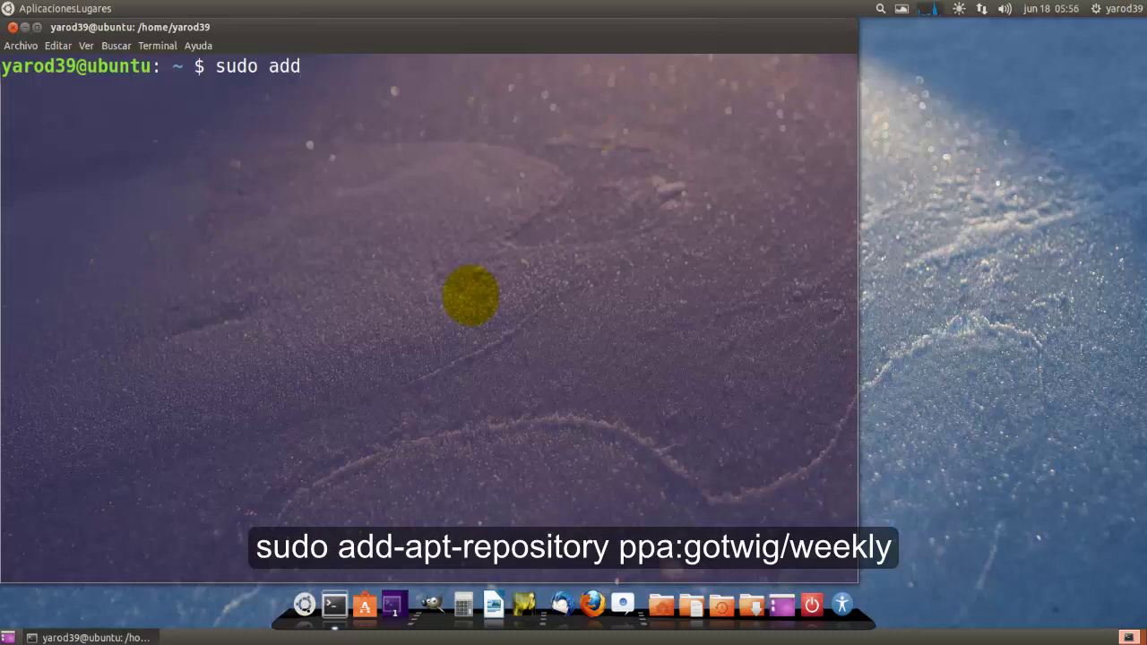
text(-apt-reposi)
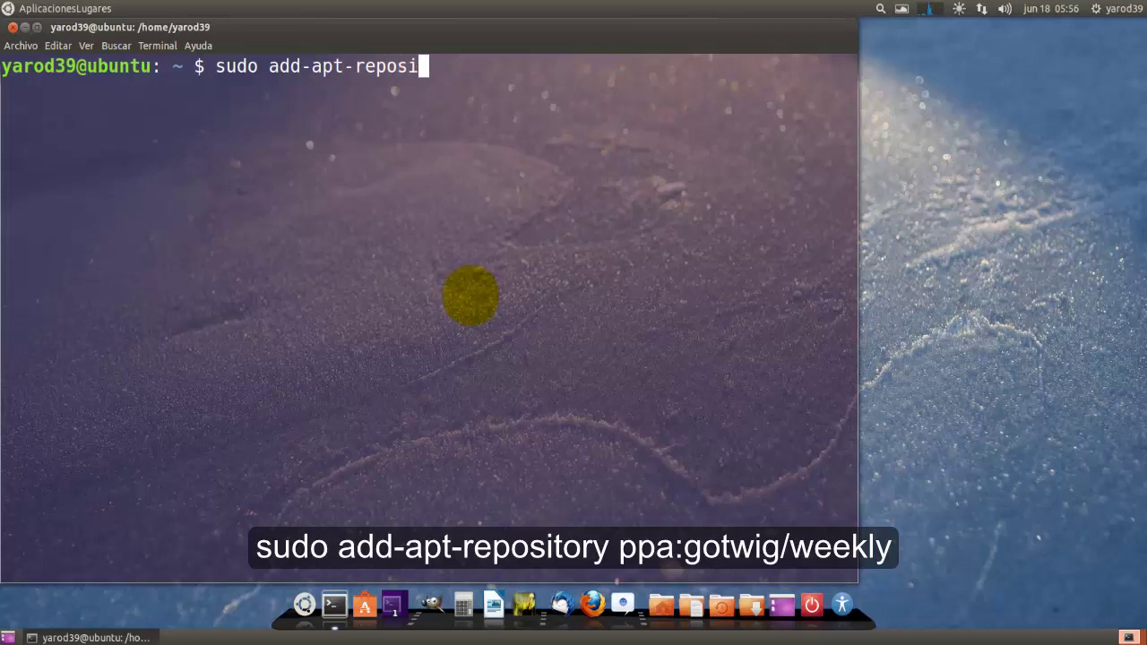
text(ty)
key(BackSpace)
text(oty)
key(BackSpace)
key(BackSpace)
text(ry ppa:)
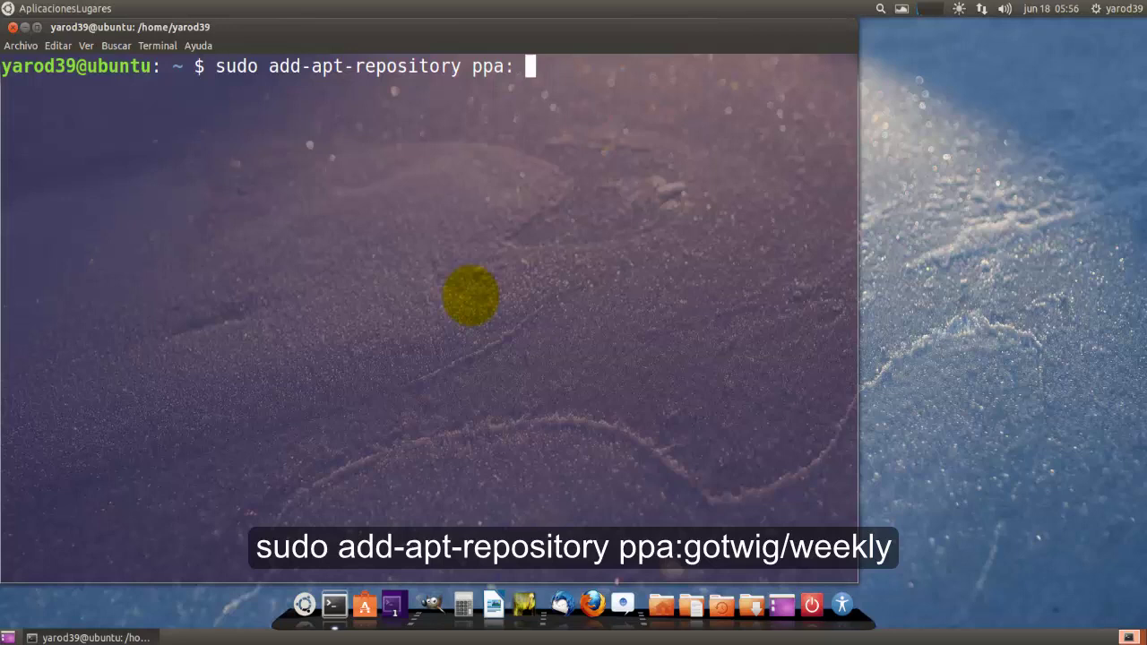
key(BackSpace)
text(goy)
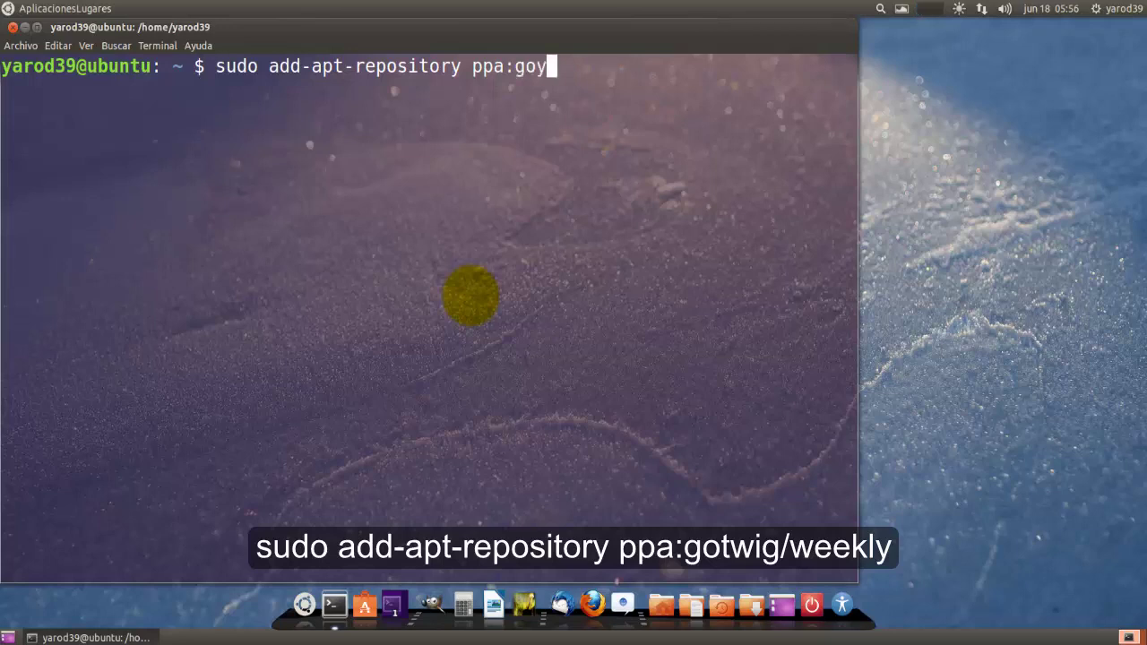
key(BackSpace)
text(twig)
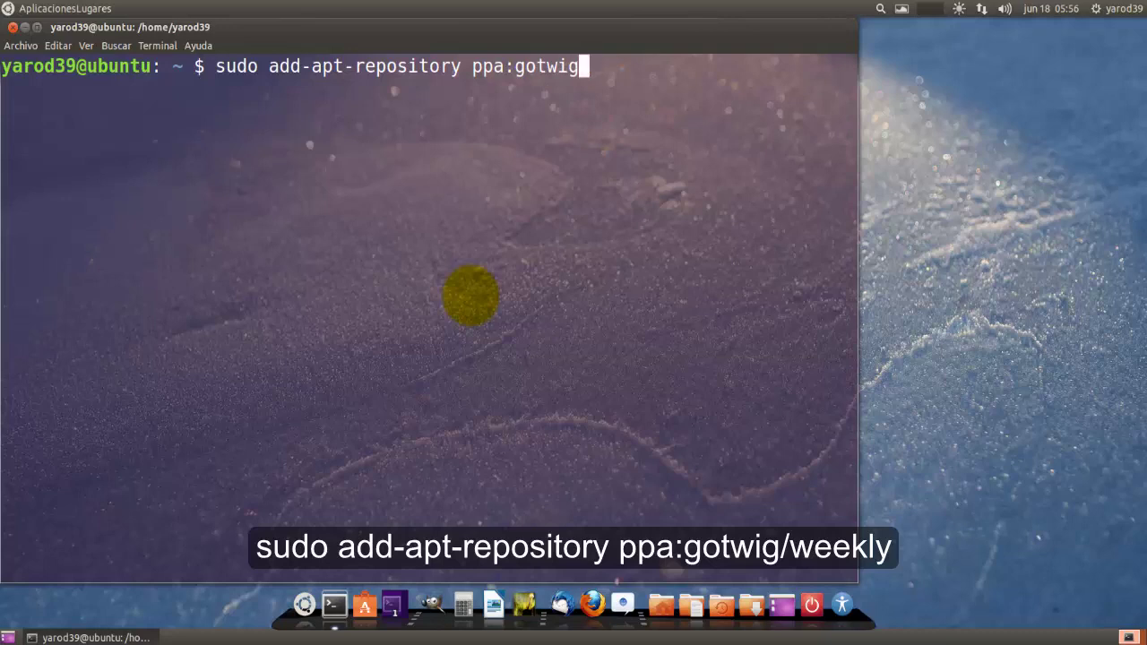
text(/weekly)
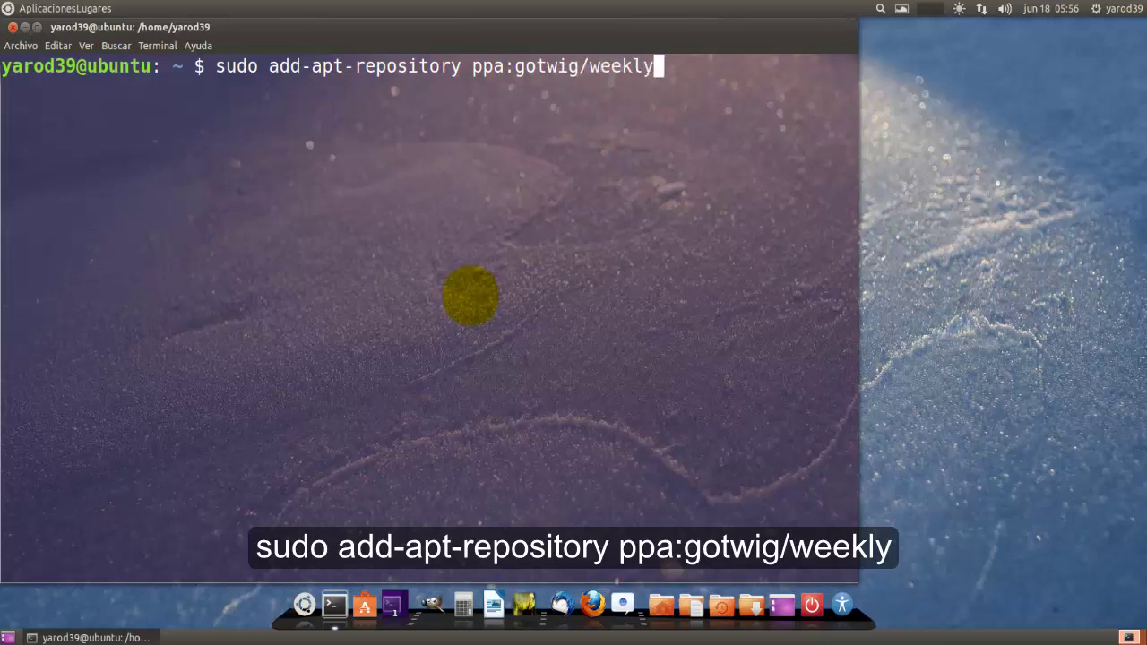
key(Return)
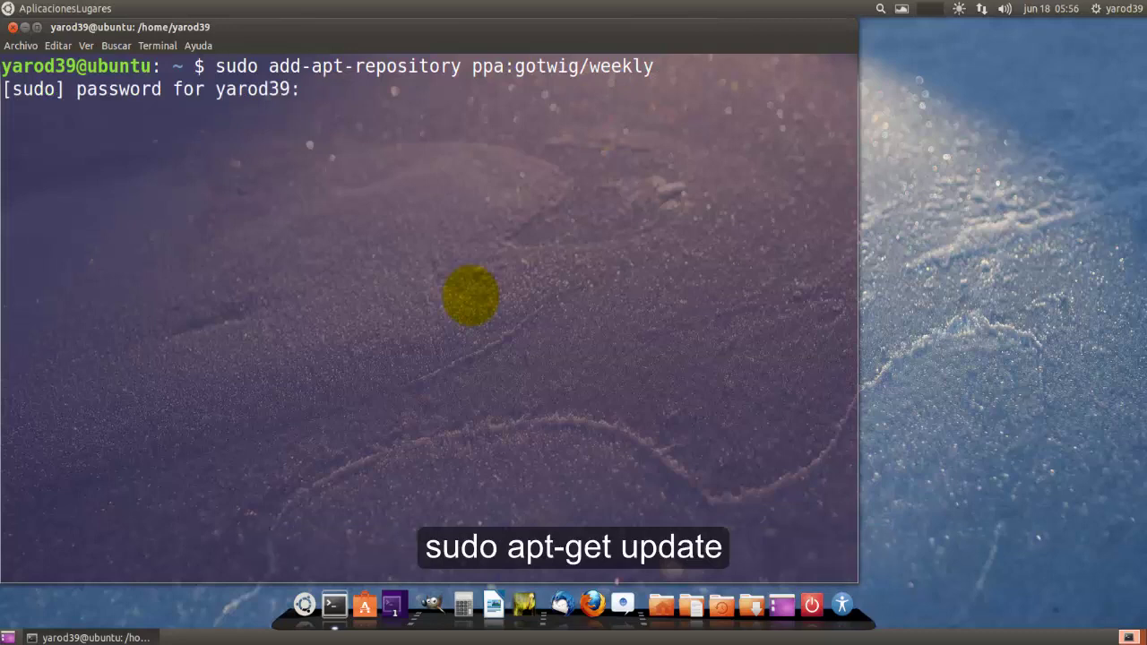
Step: Submit the sudo password, confirm adding the gotwig/weekly PPA, and type sudo apt-get update
key(Return)
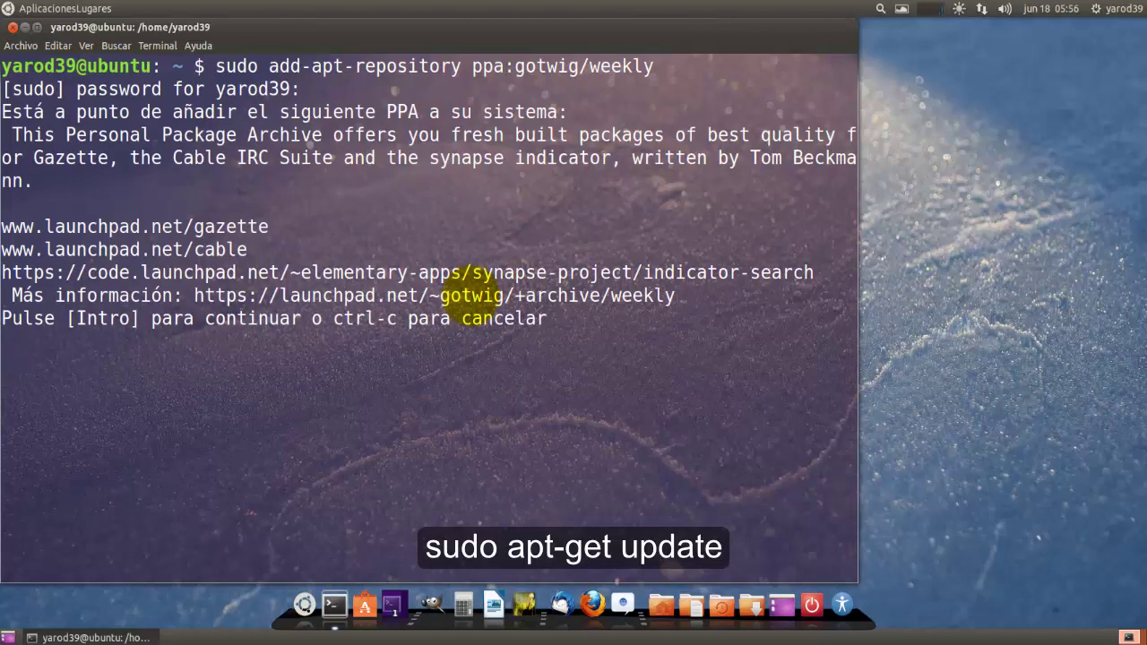
key(Return)
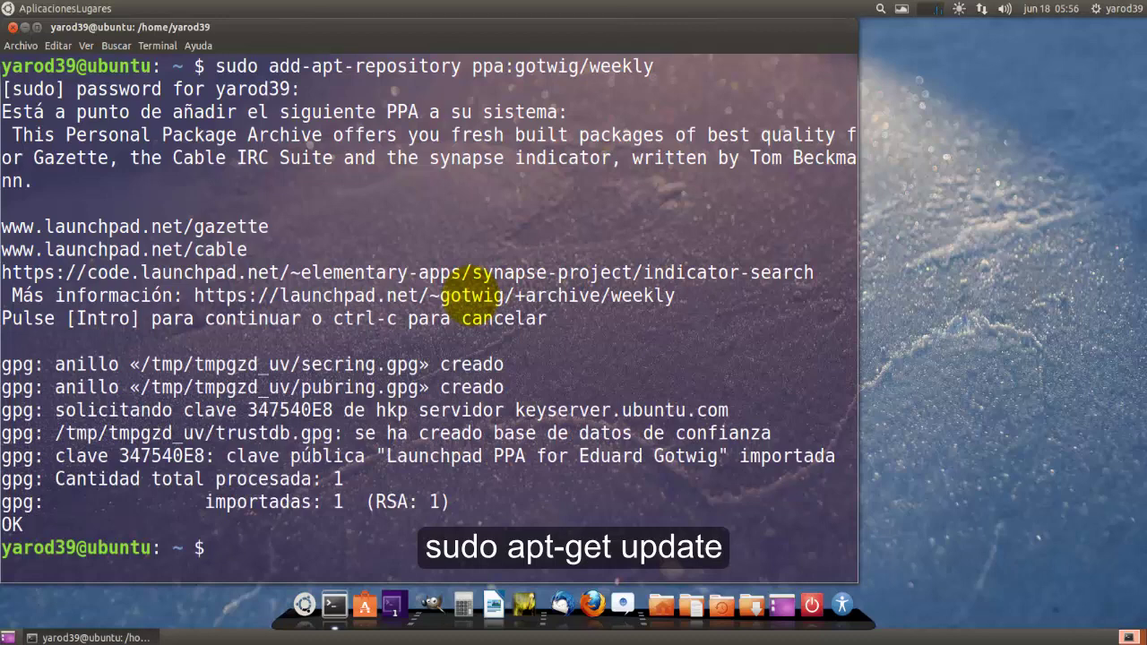
text(sudo apt-g)
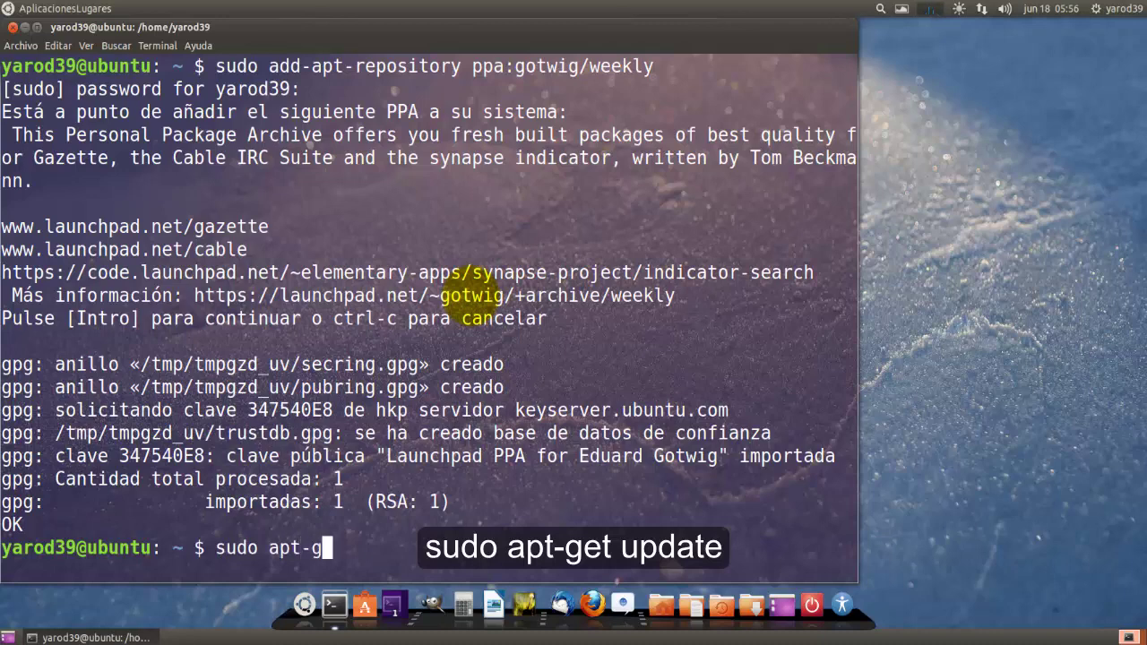
text(et update)
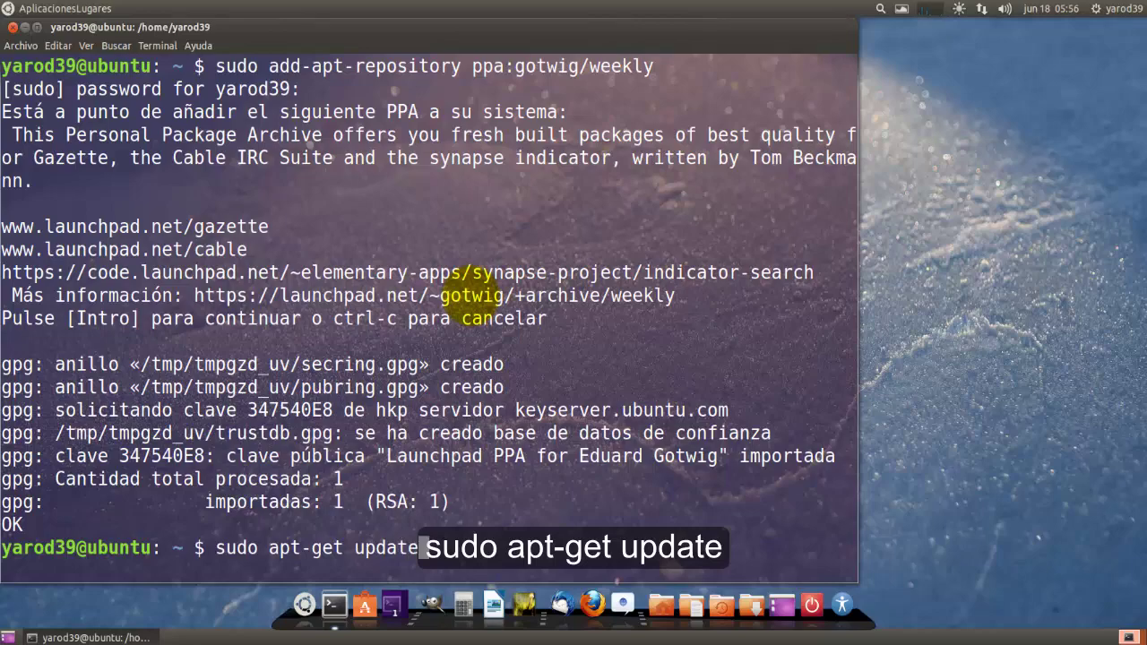
Step: Update package lists, run sudo apt-get install indicator-synapse, then exit the terminal
key(Return)
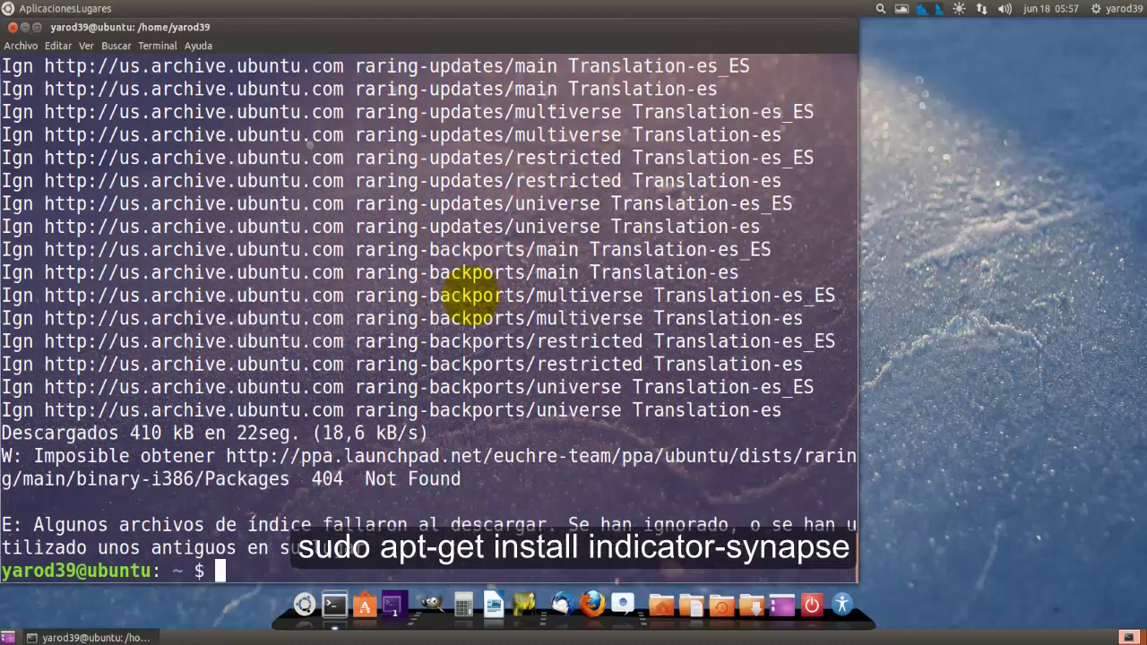
text(sudo )
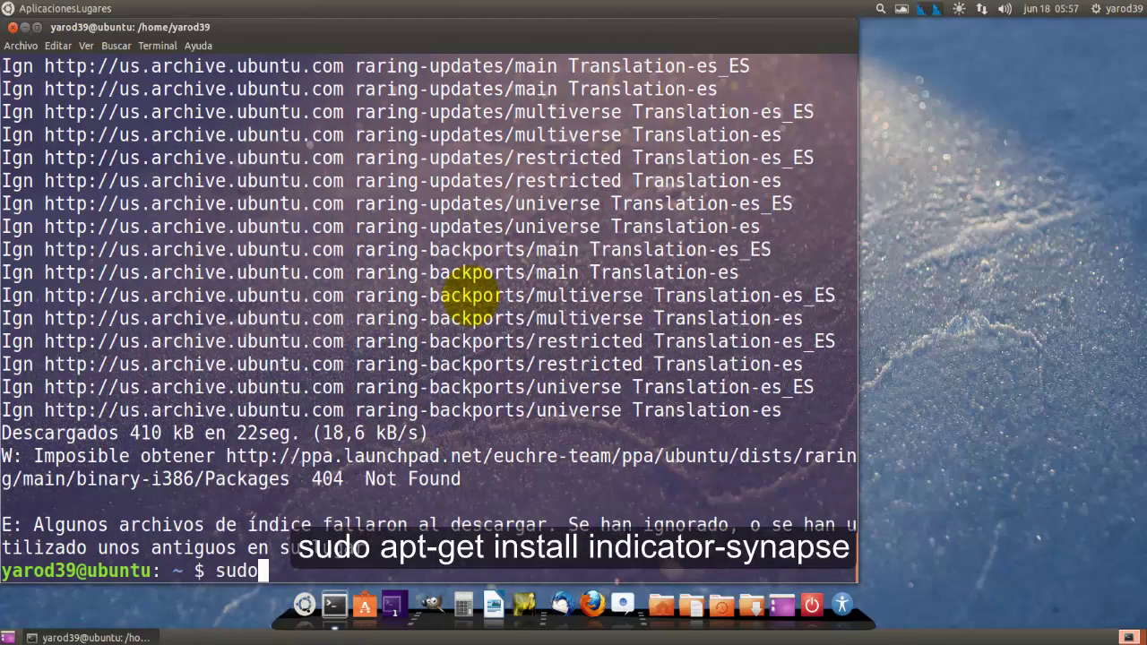
text(apt-)
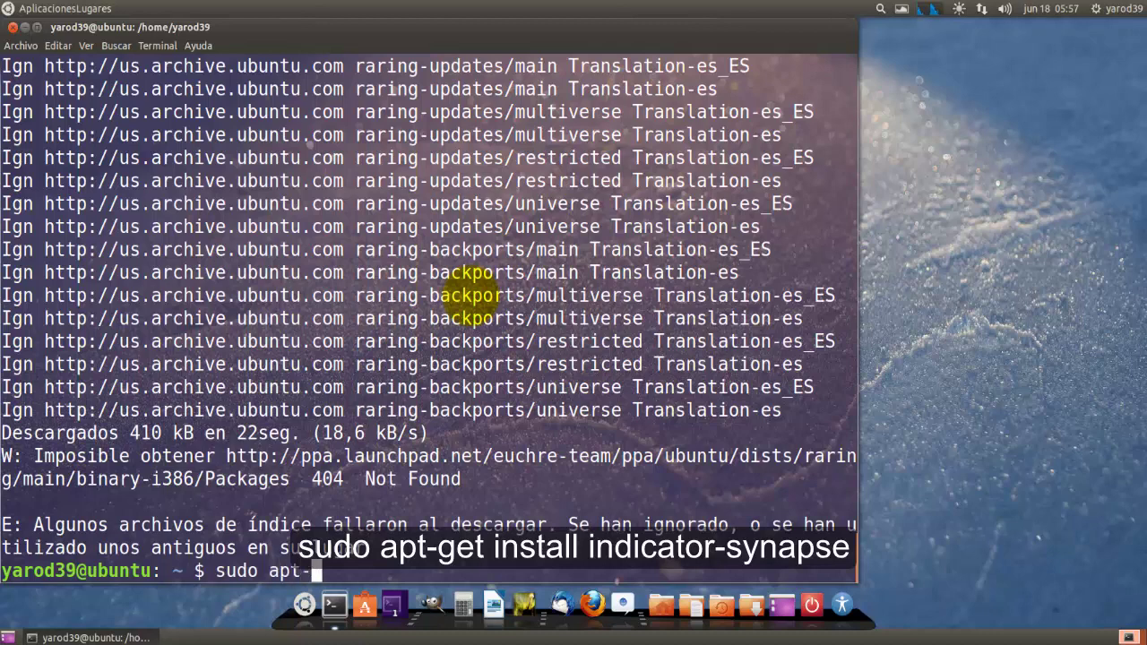
text(get install )
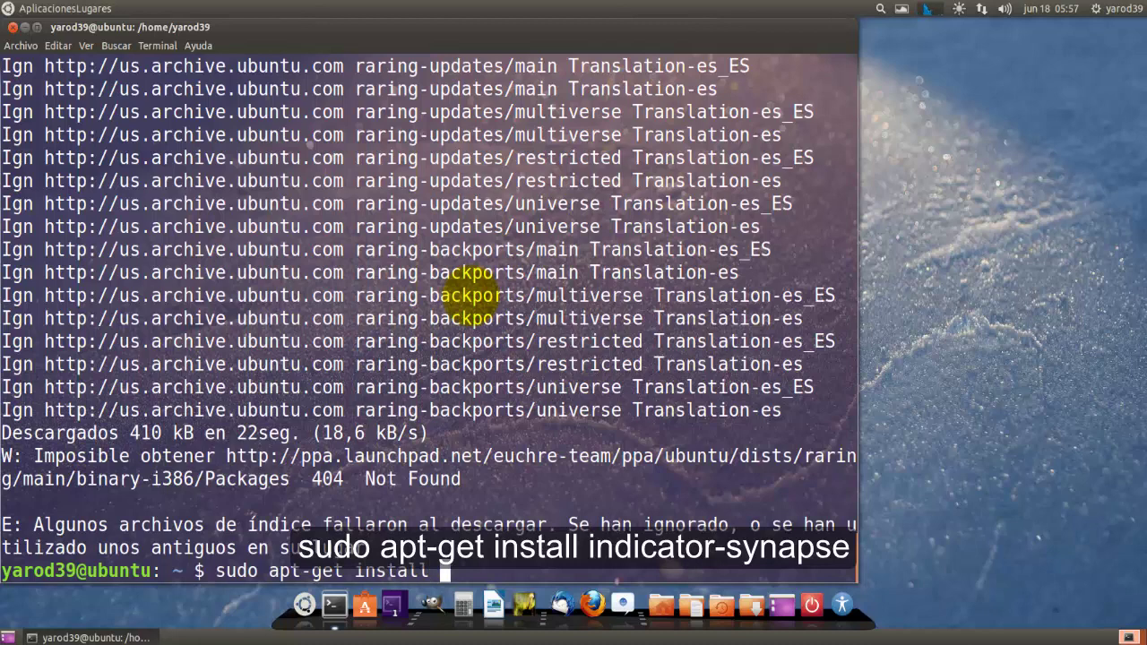
text(ind)
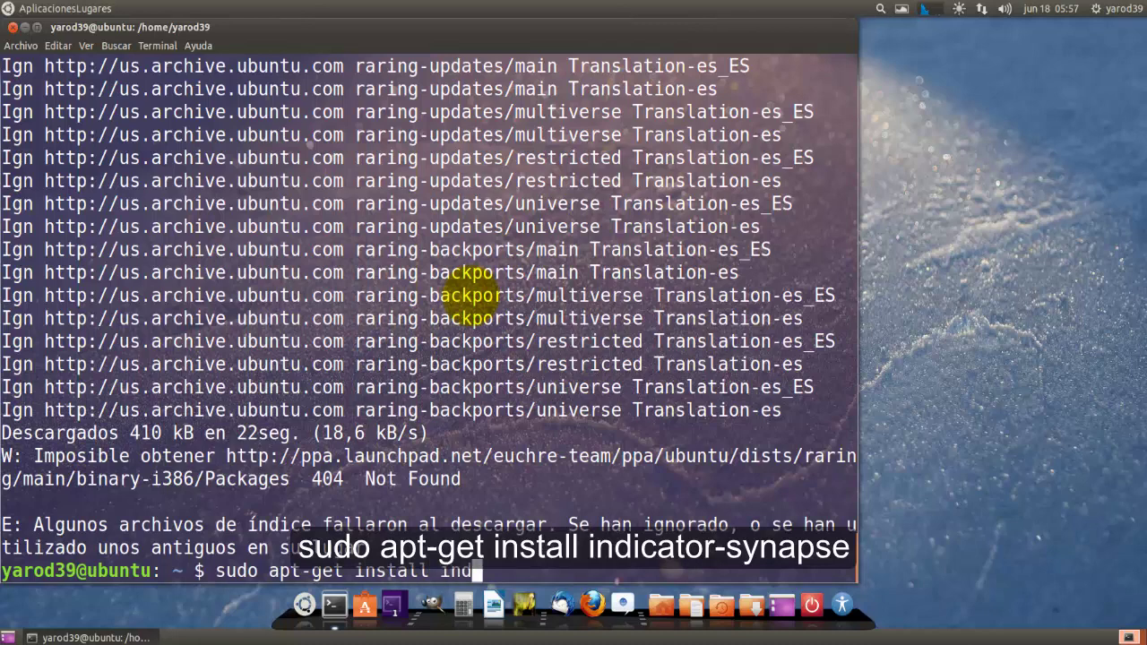
text(icator)
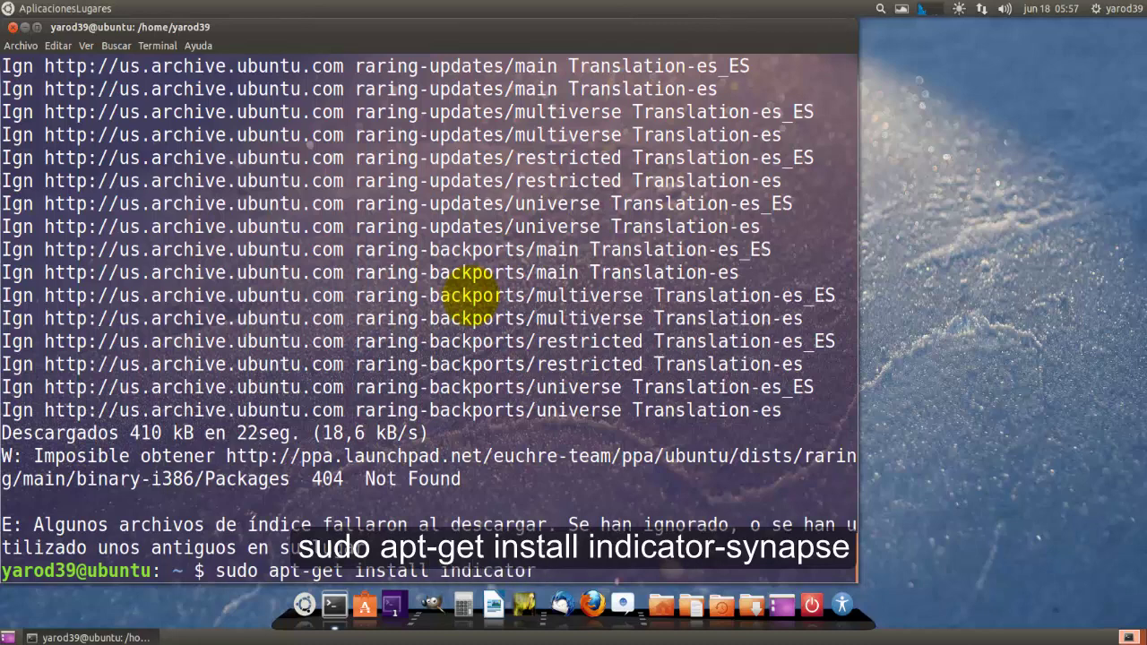
text(-synap)
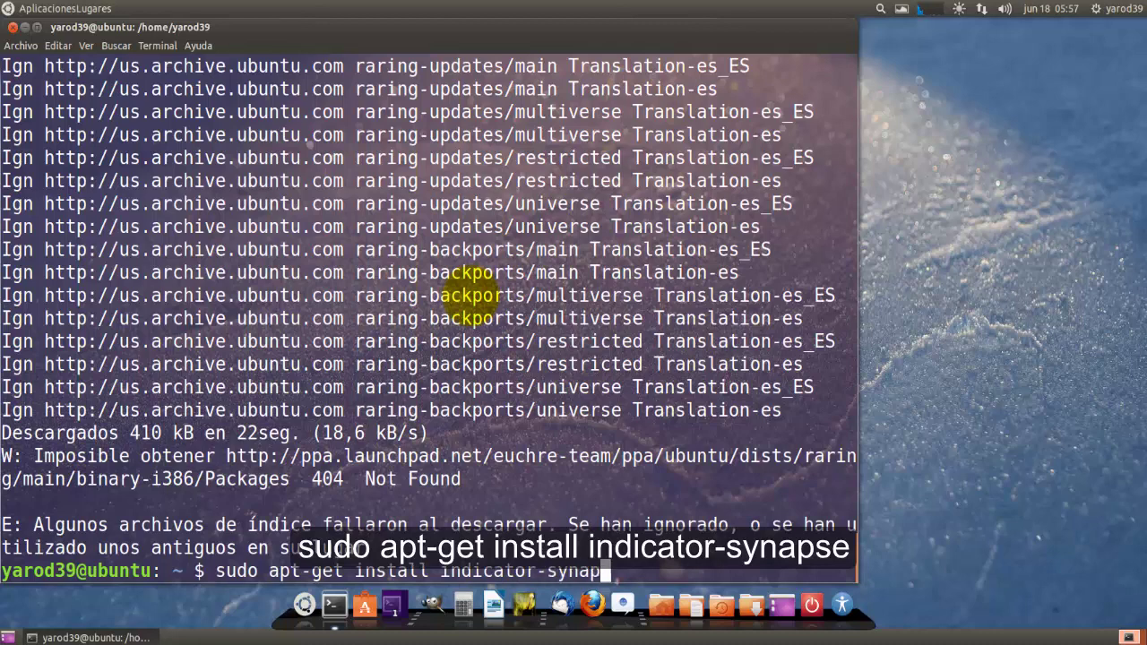
text(se)
key(Return)
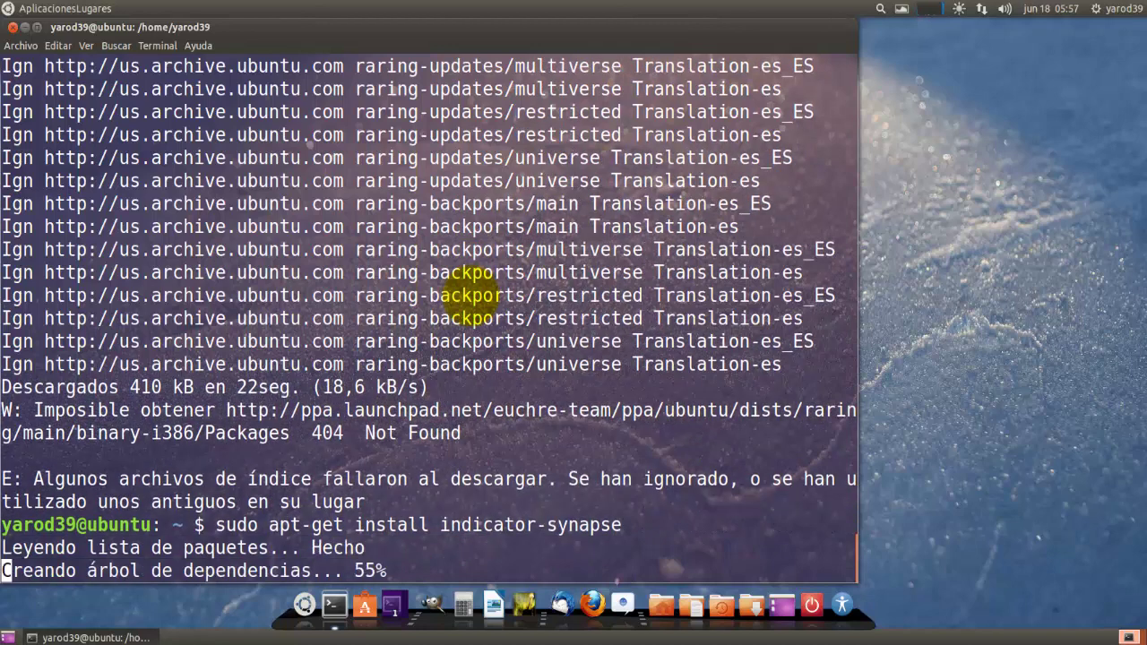
text(exit)
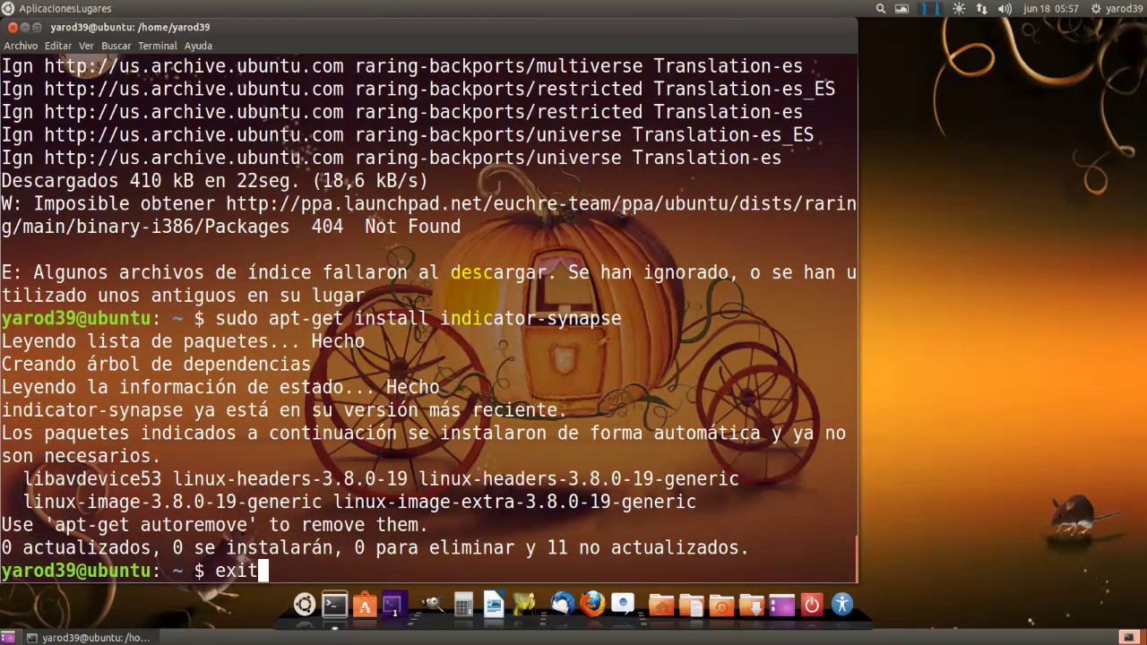
key(Return)
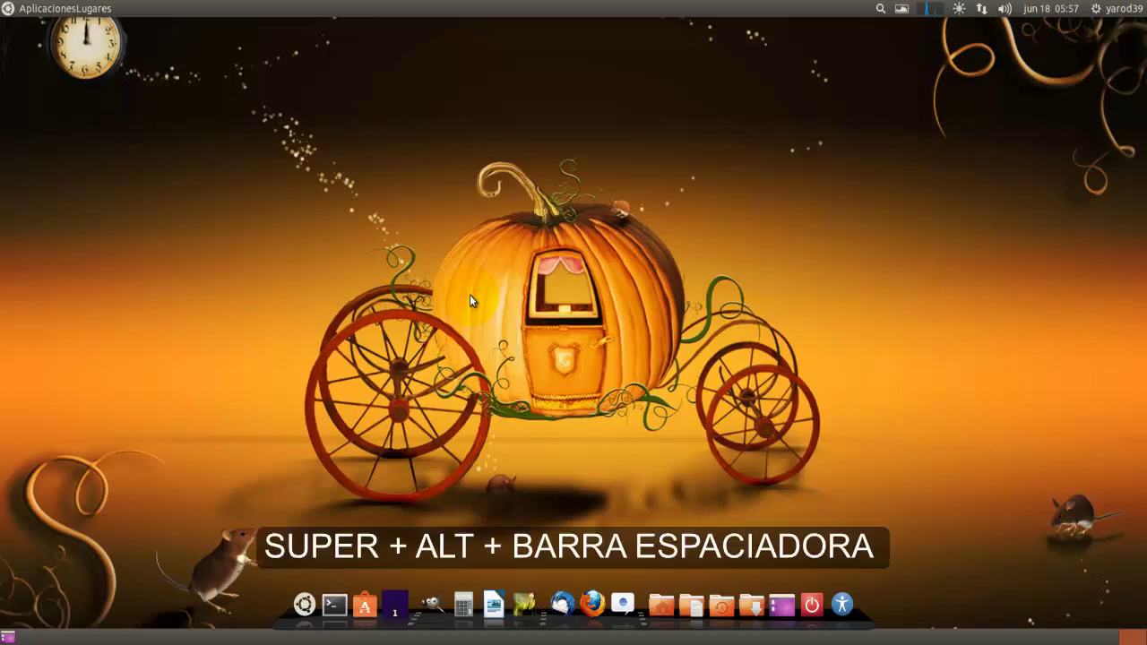
key(super+alt+space)
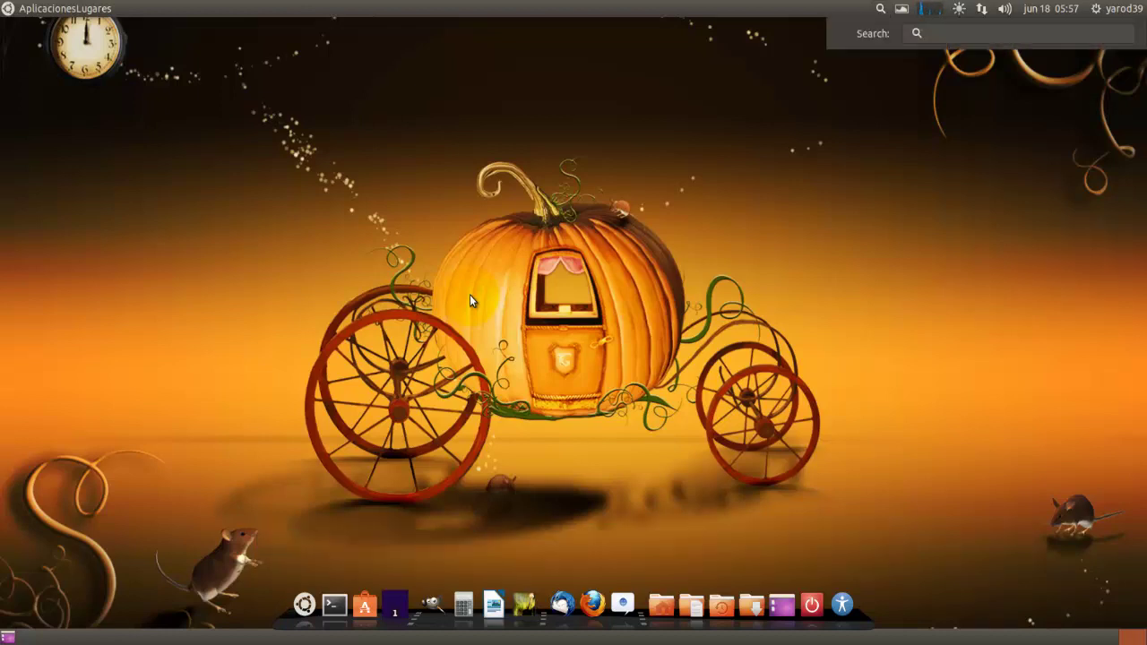
click(879, 10)
right_click(880, 11)
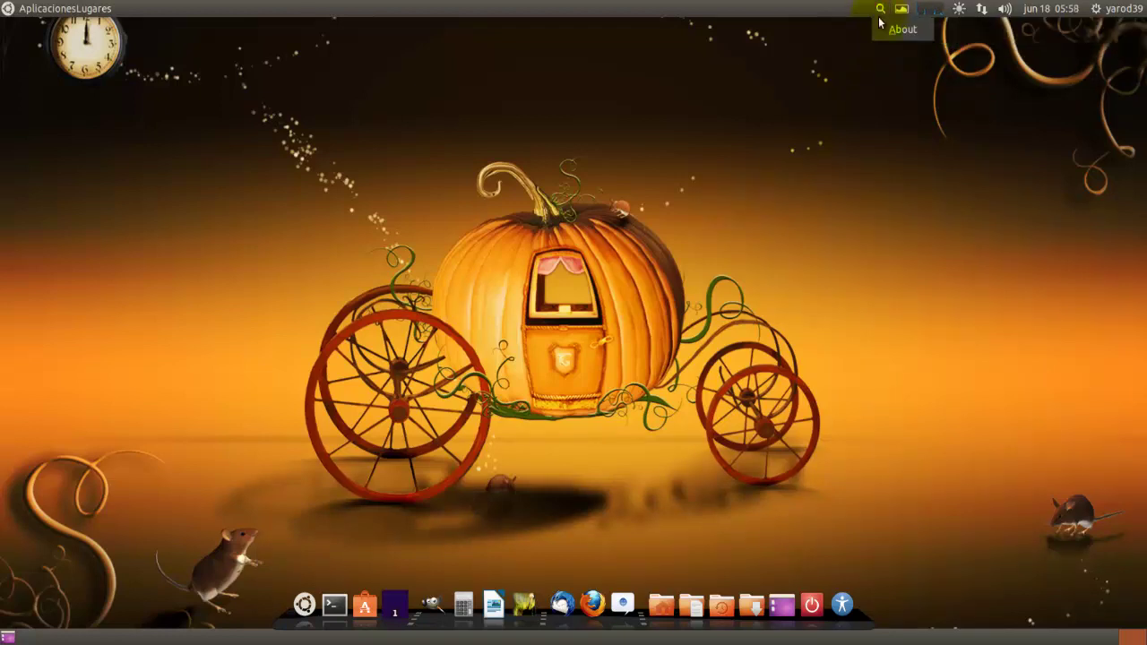
click(880, 33)
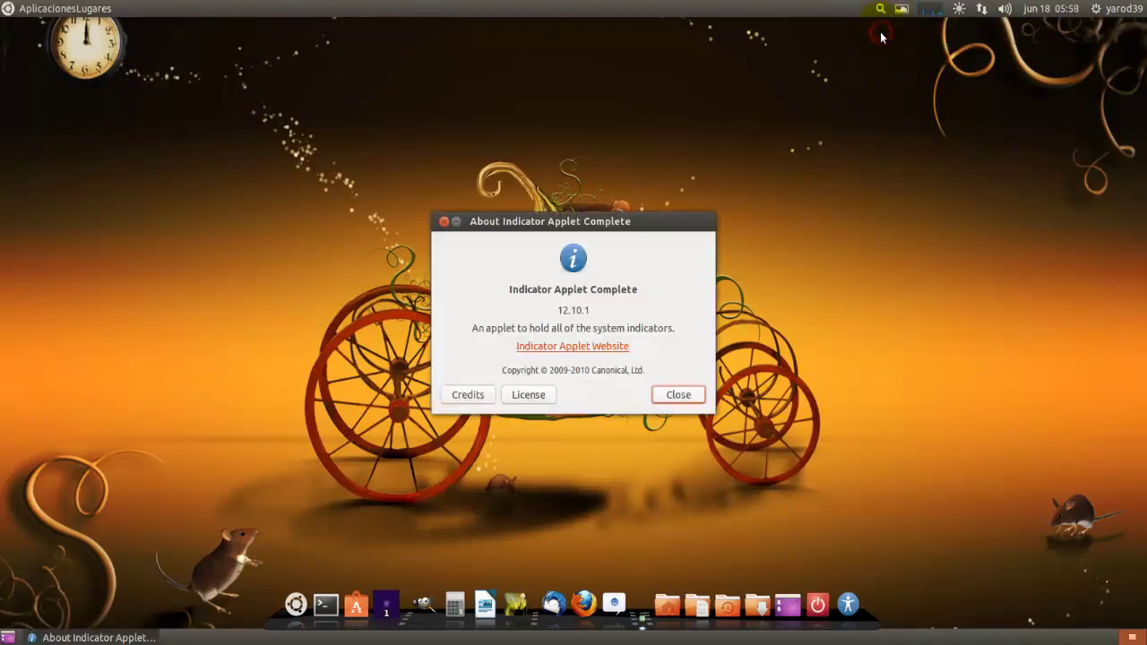
click(673, 396)
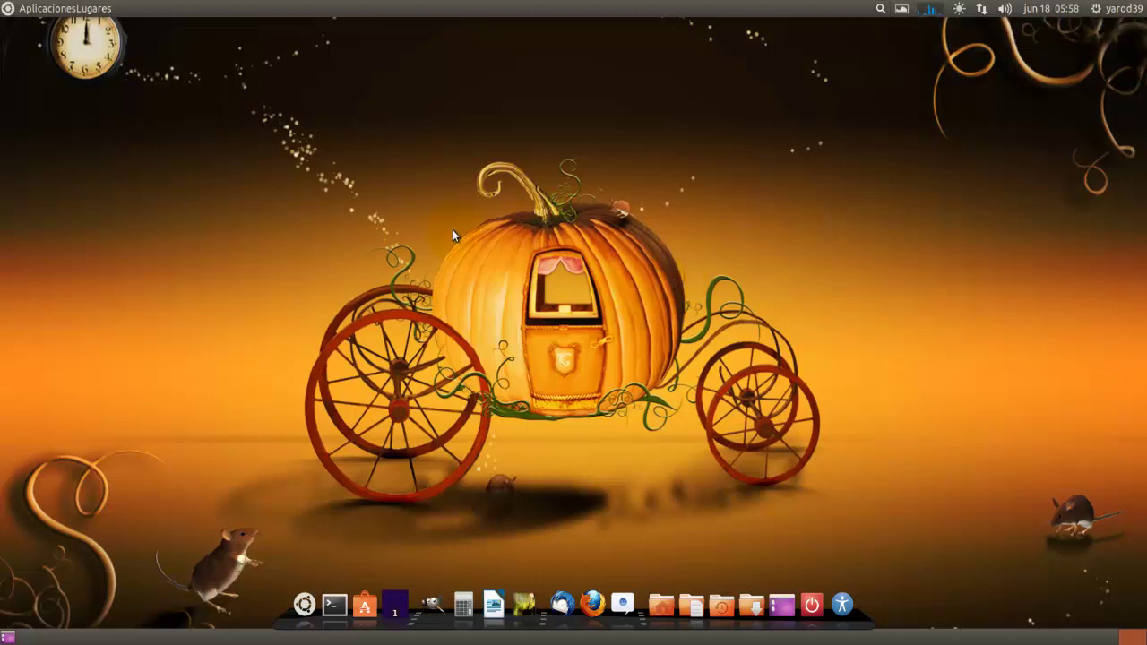
key(super)
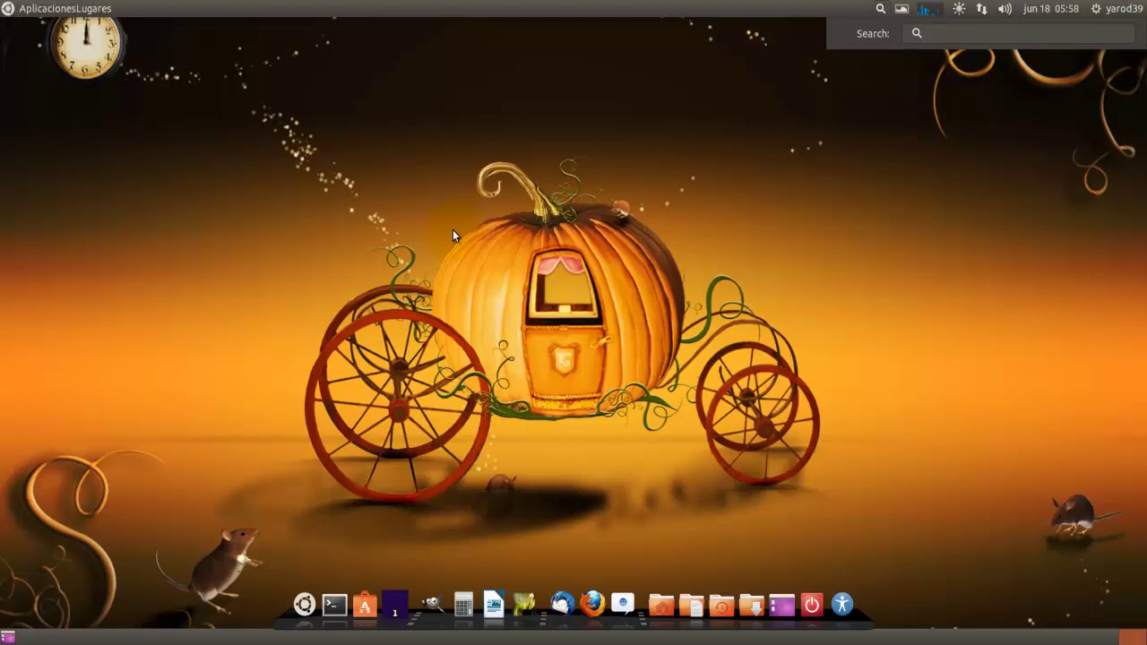
key(Escape)
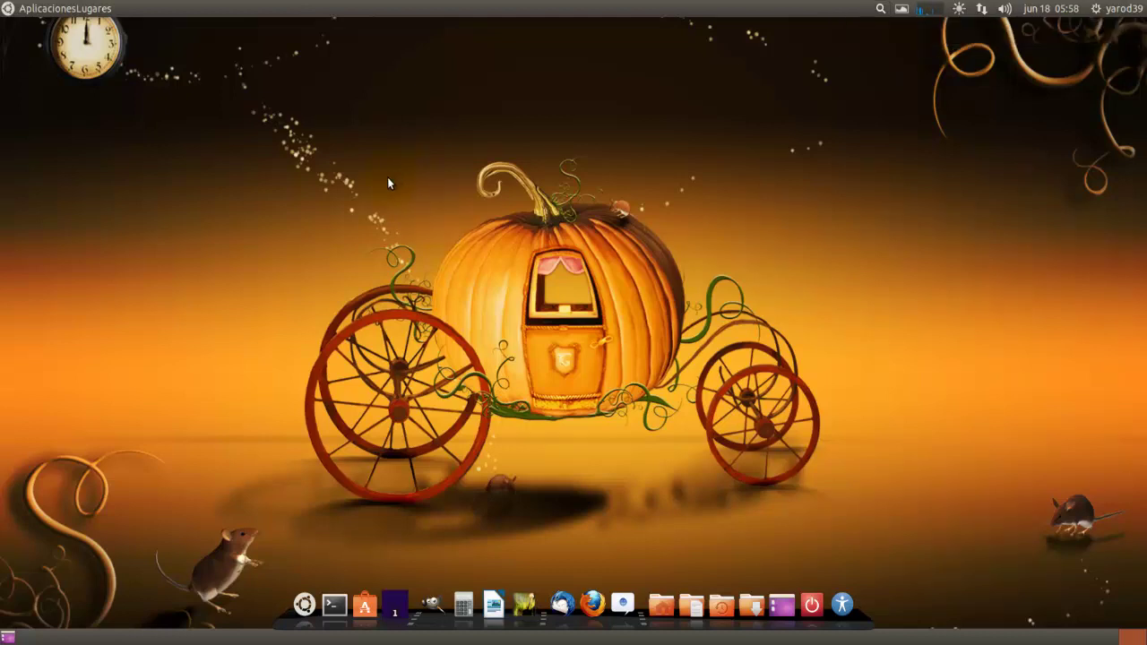
click(303, 603)
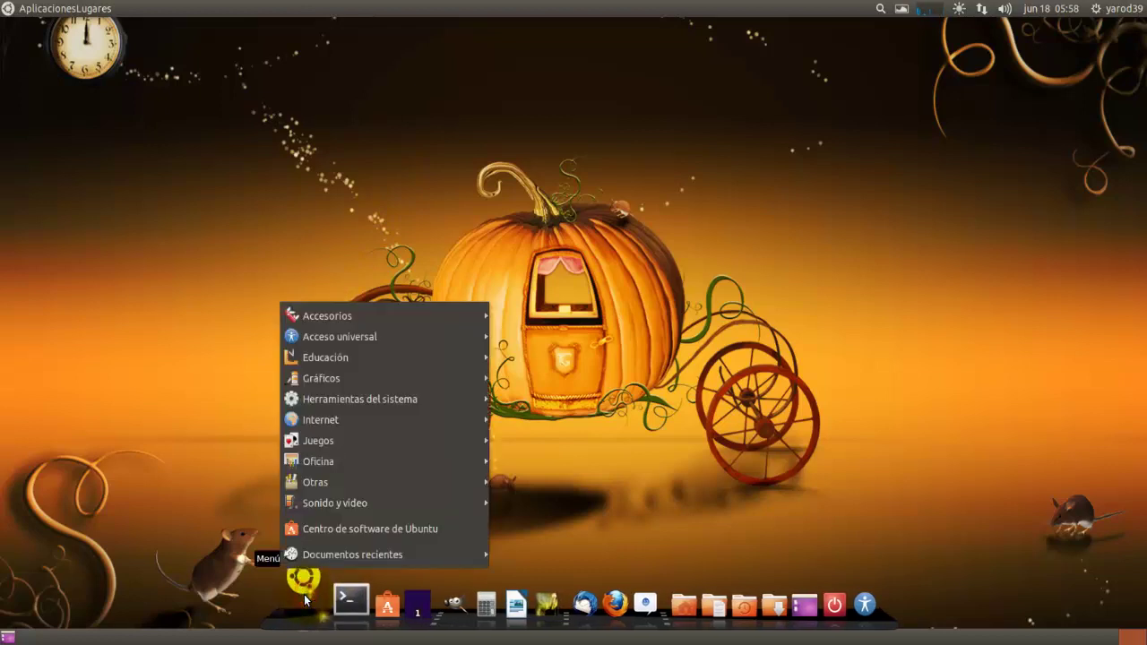
mouse_move(306, 316)
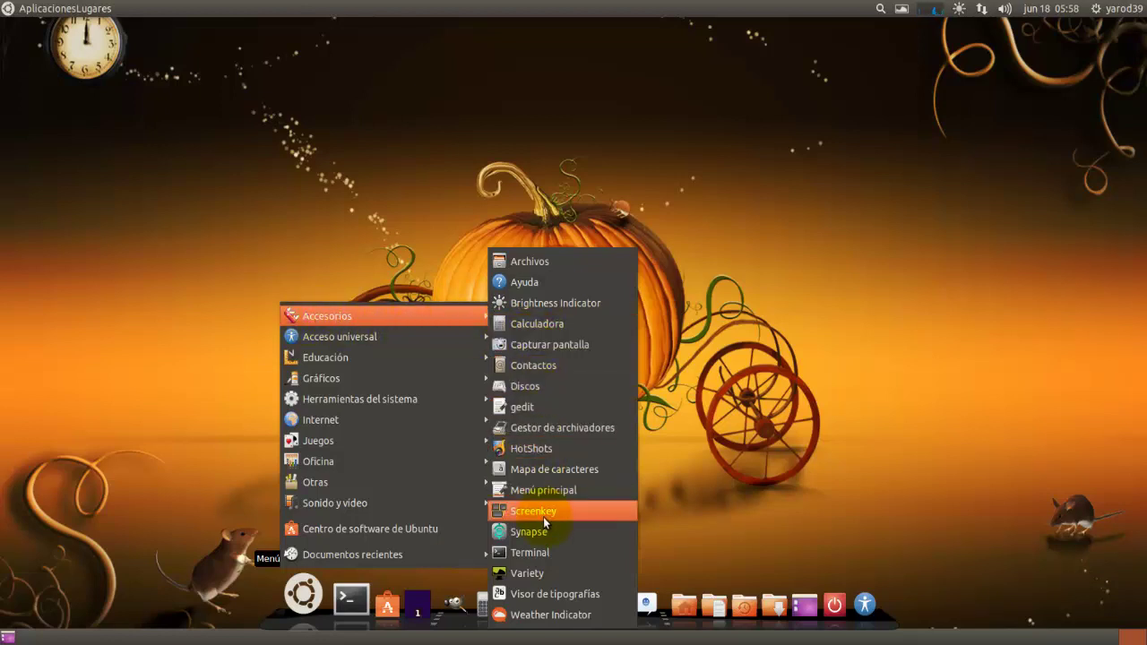
click(415, 318)
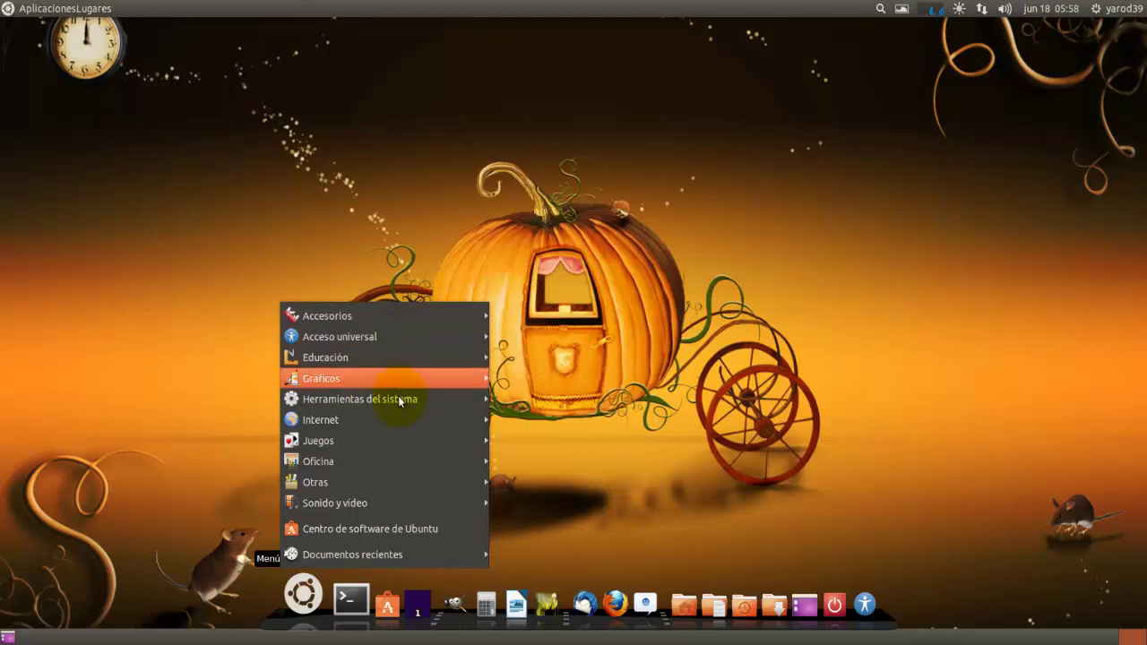
mouse_move(397, 405)
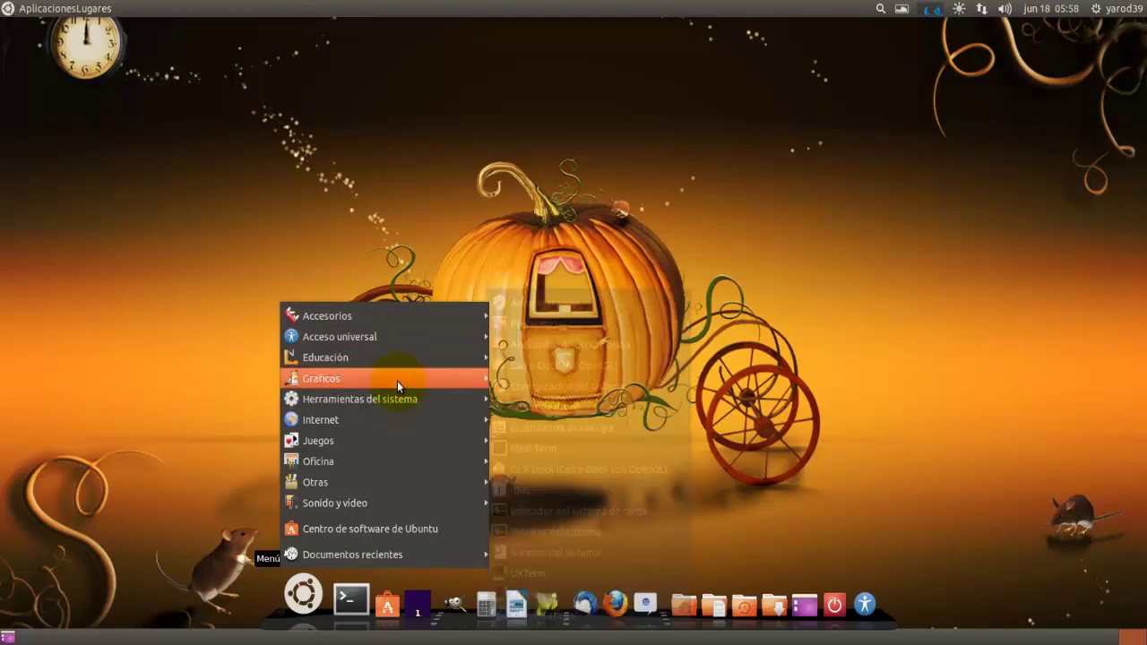
mouse_move(397, 379)
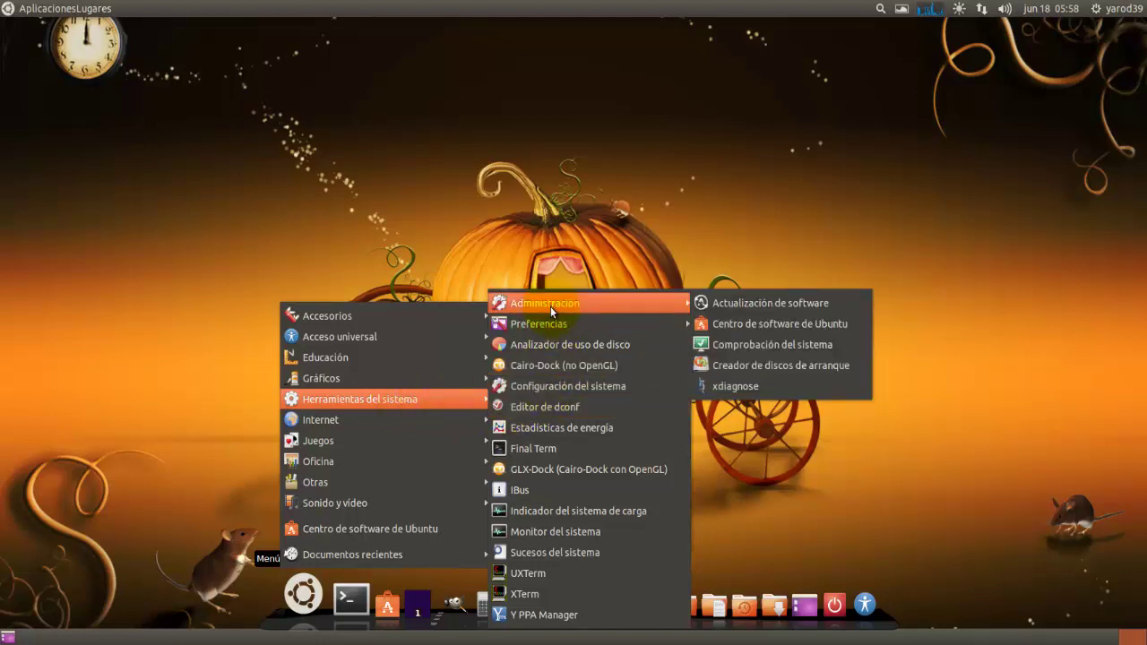
mouse_move(550, 323)
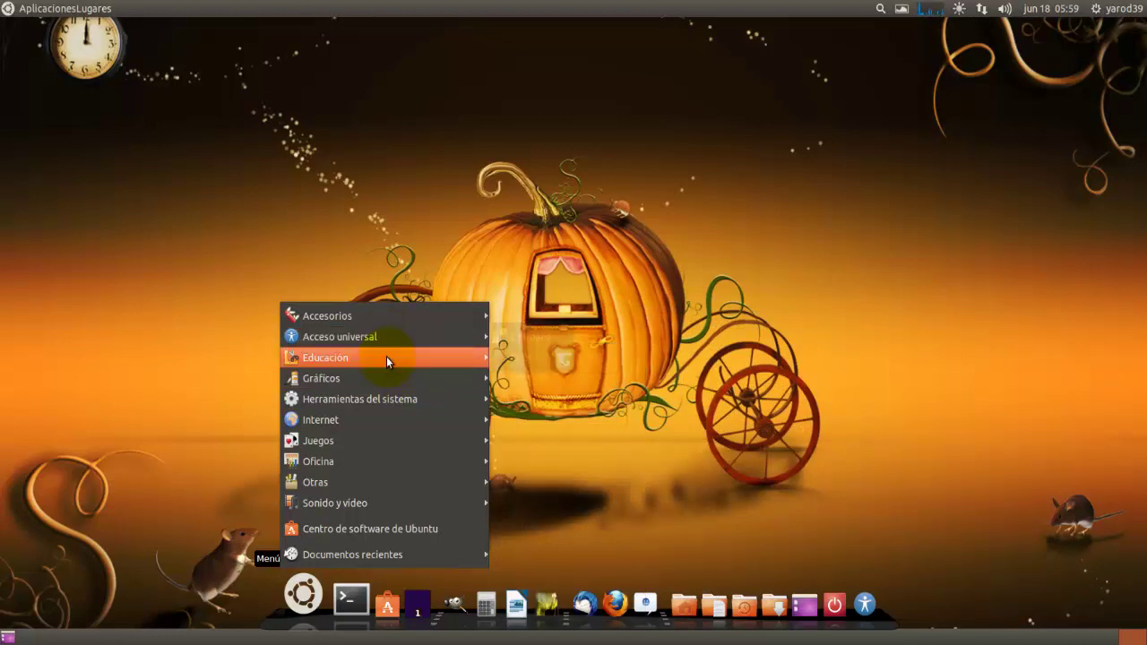
mouse_move(387, 337)
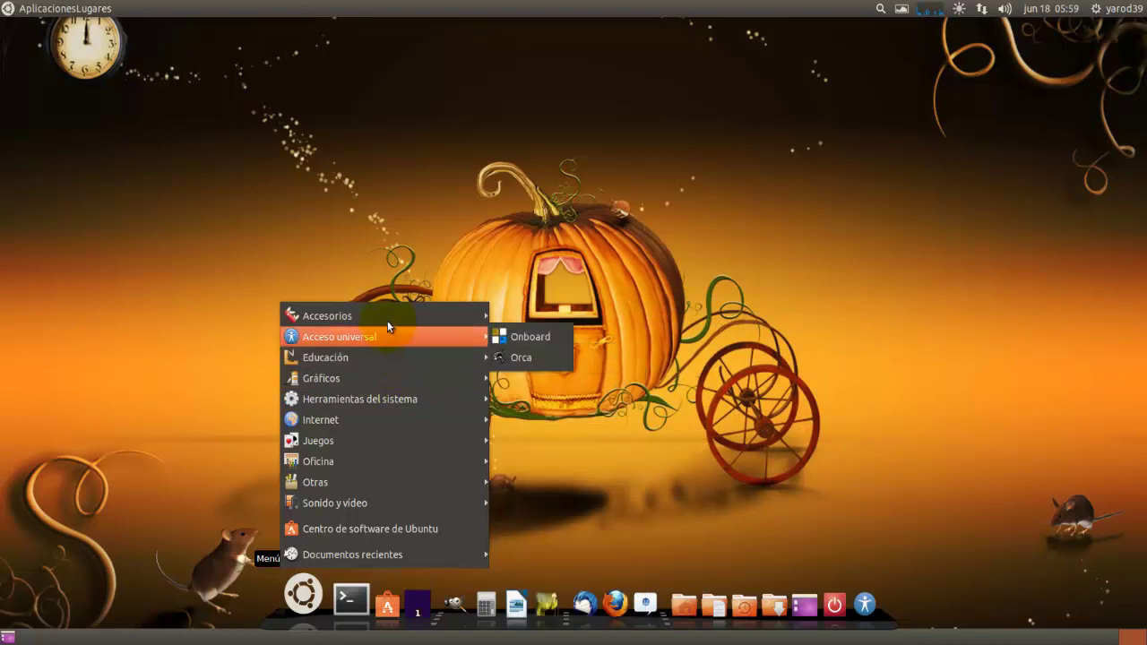
mouse_move(387, 310)
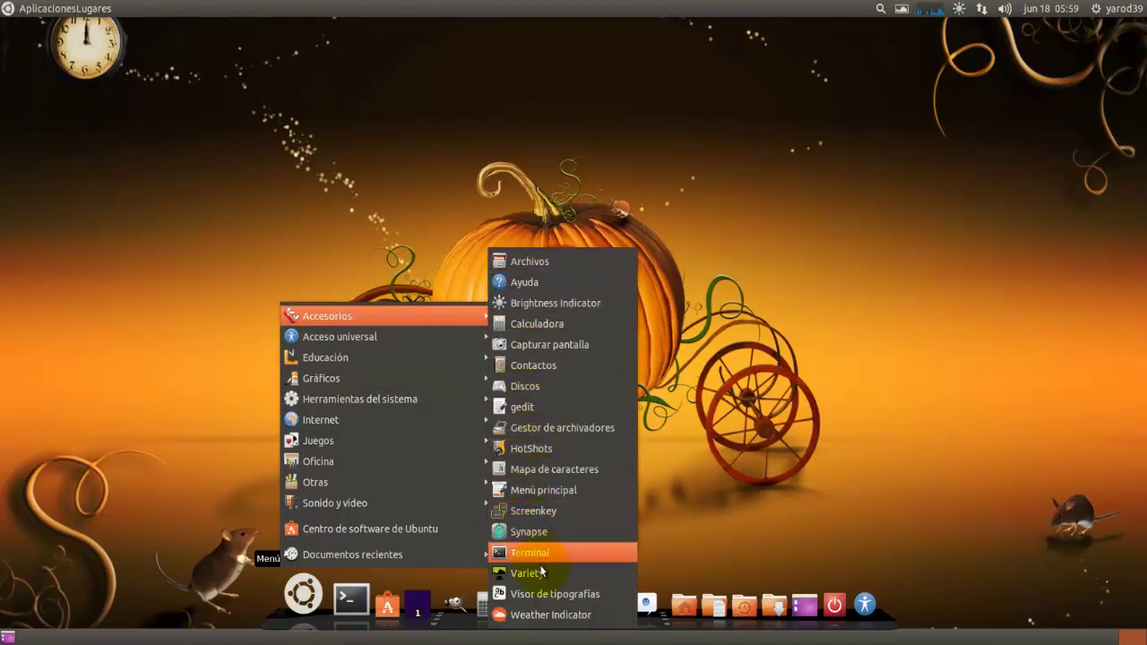
click(695, 444)
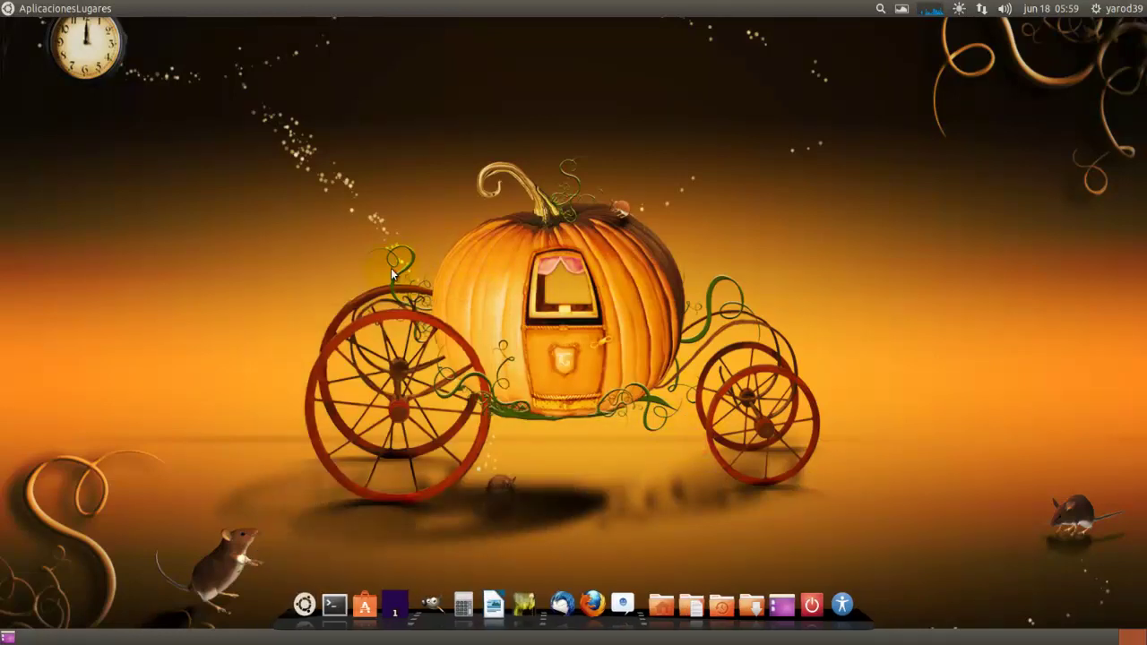
click(47, 9)
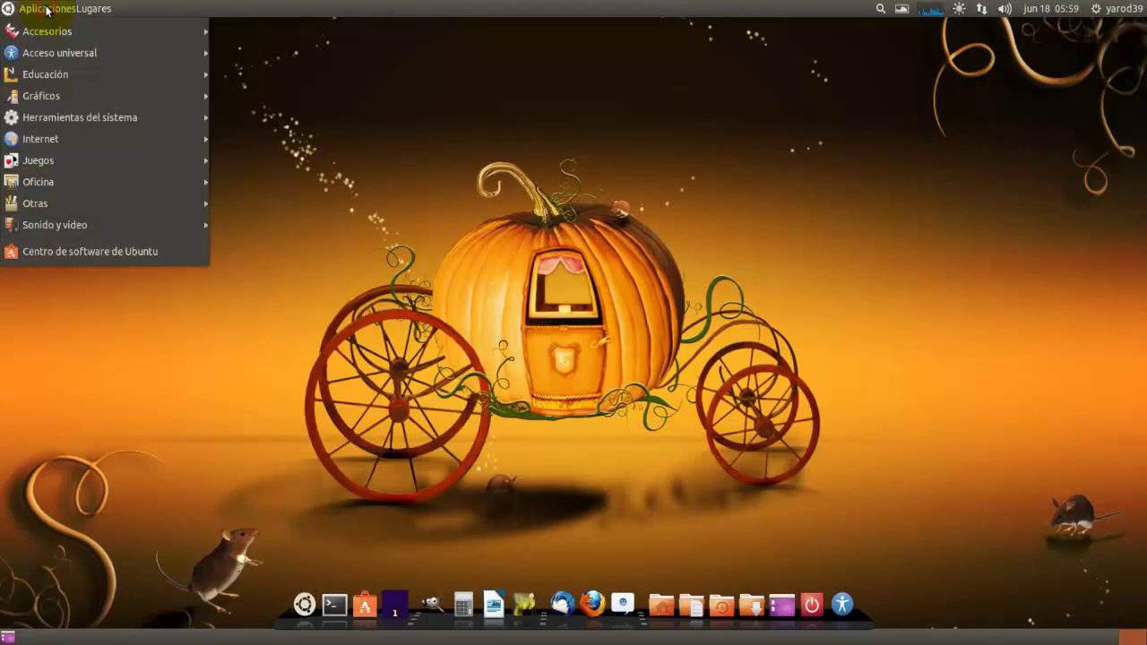
mouse_move(51, 116)
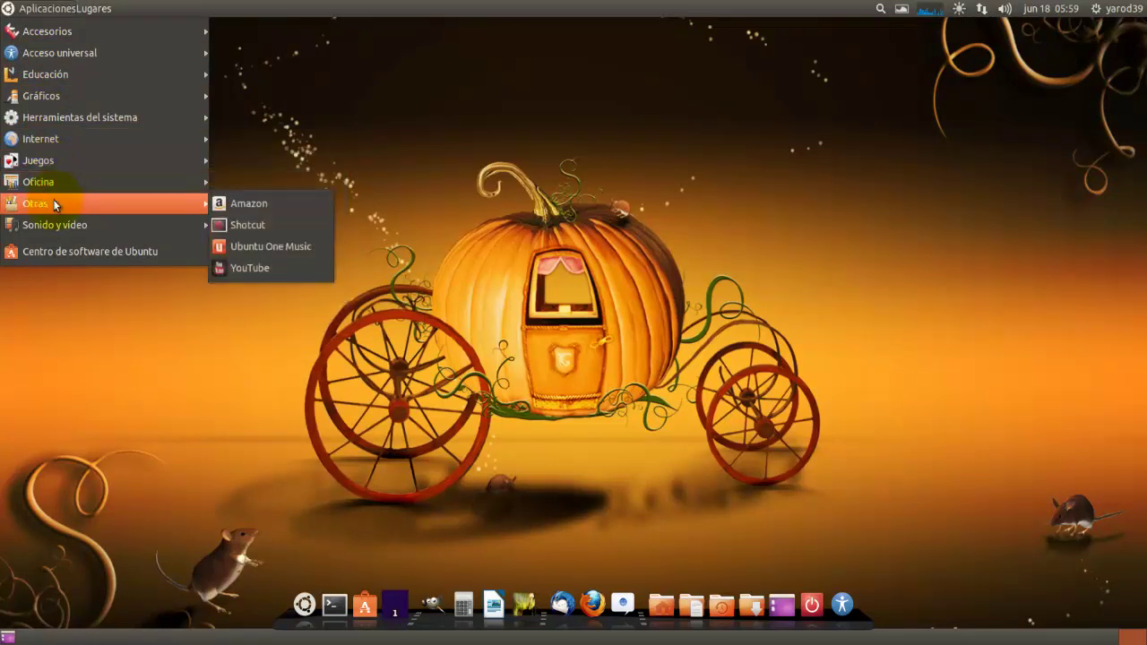
mouse_move(59, 227)
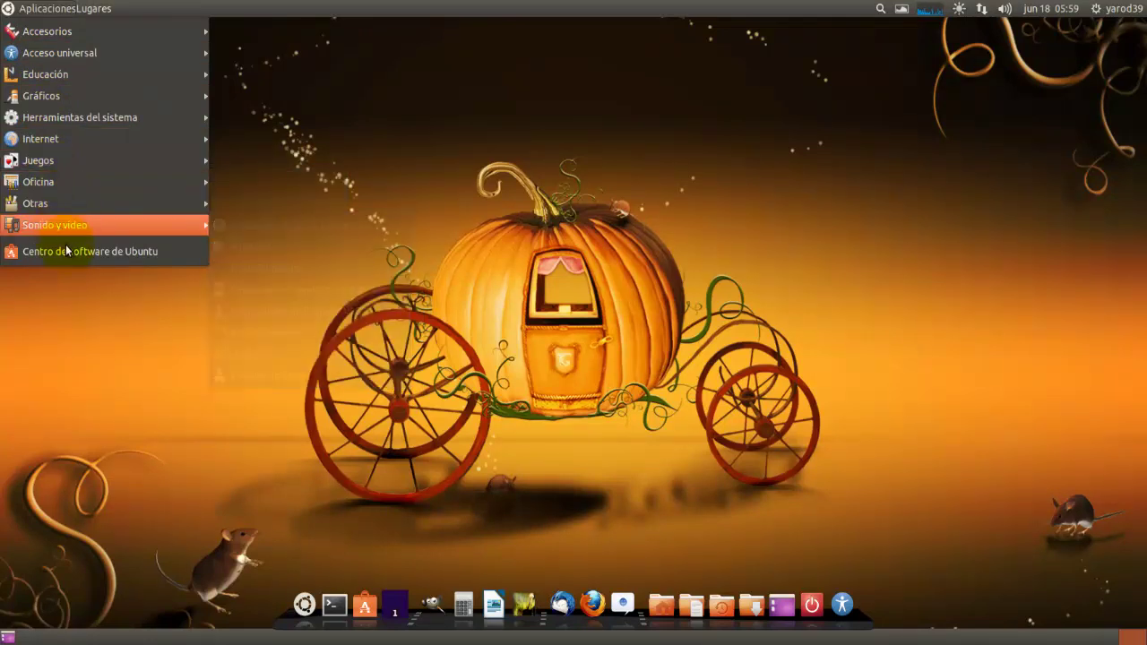
click(257, 341)
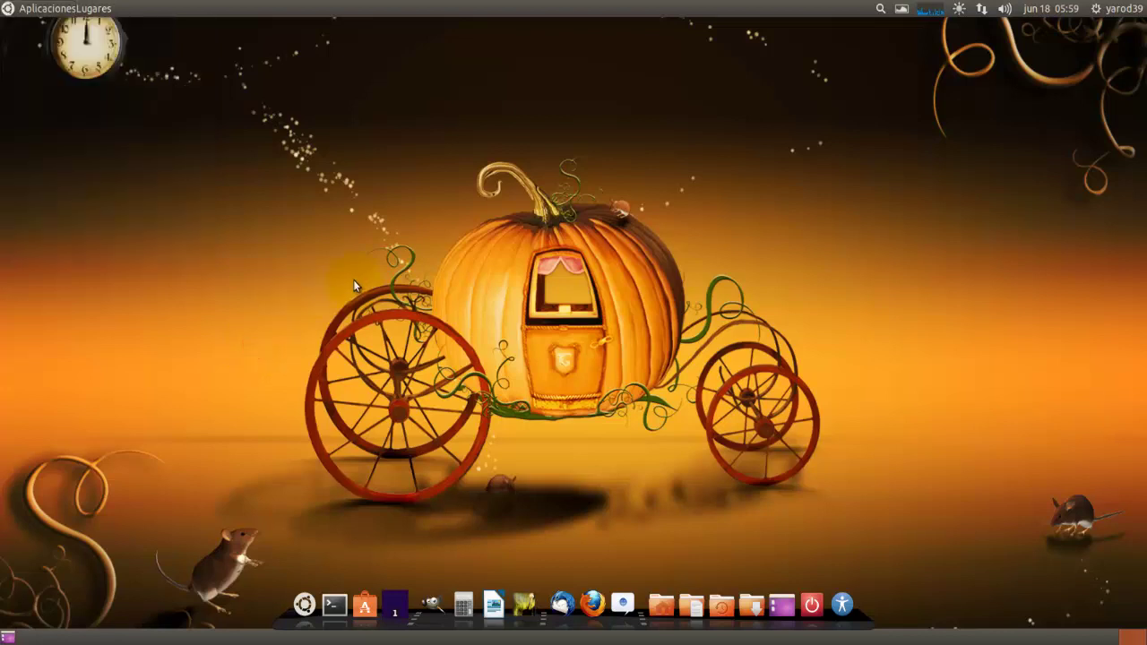